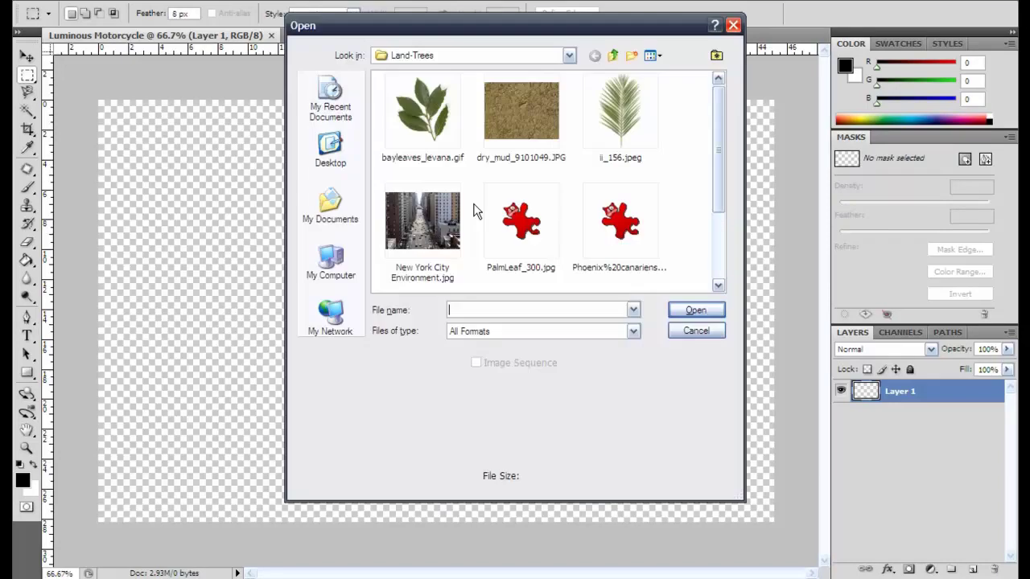
- Open the motorcycle photo, move it into the Luminous Motorcycle document, and close the original
double_click(421, 115)
key("v")
left_click_drag(297, 301, 435, 306)
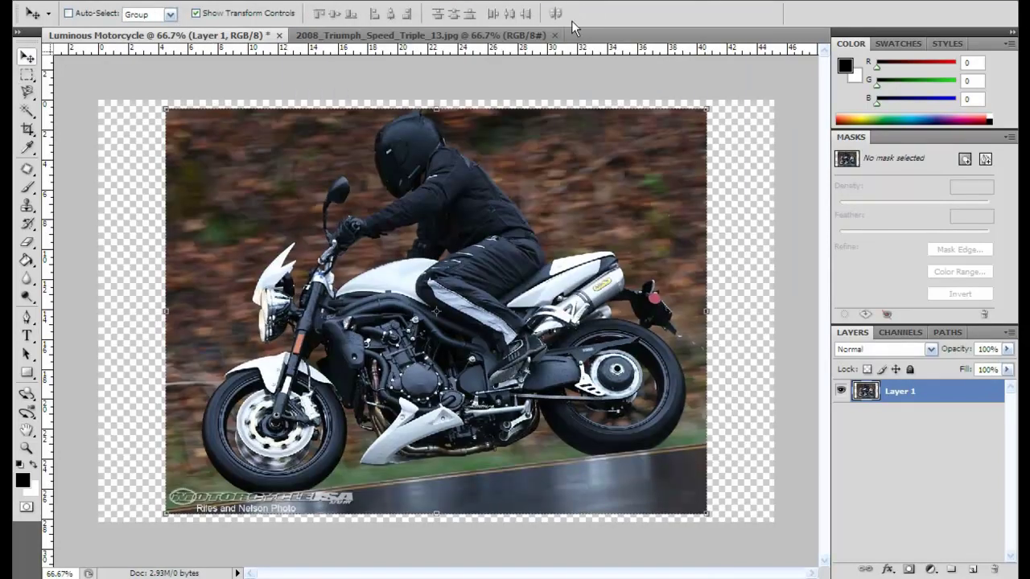
left_click(546, 35)
- Zoom in and start a pen path along the rider's helmet outline
key("ctrl+plus")
key("ctrl+plus")
key("p")
left_click(250, 336)
left_click(256, 297)
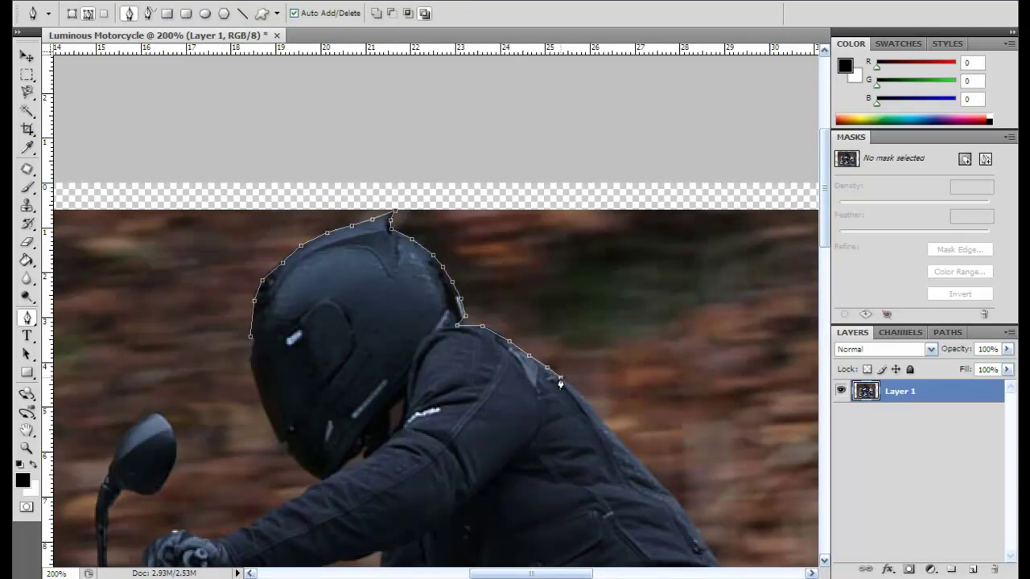
- Extend the pen path along the jacket's lower edge, the seat and the bike's body
key("ctrl+plus")
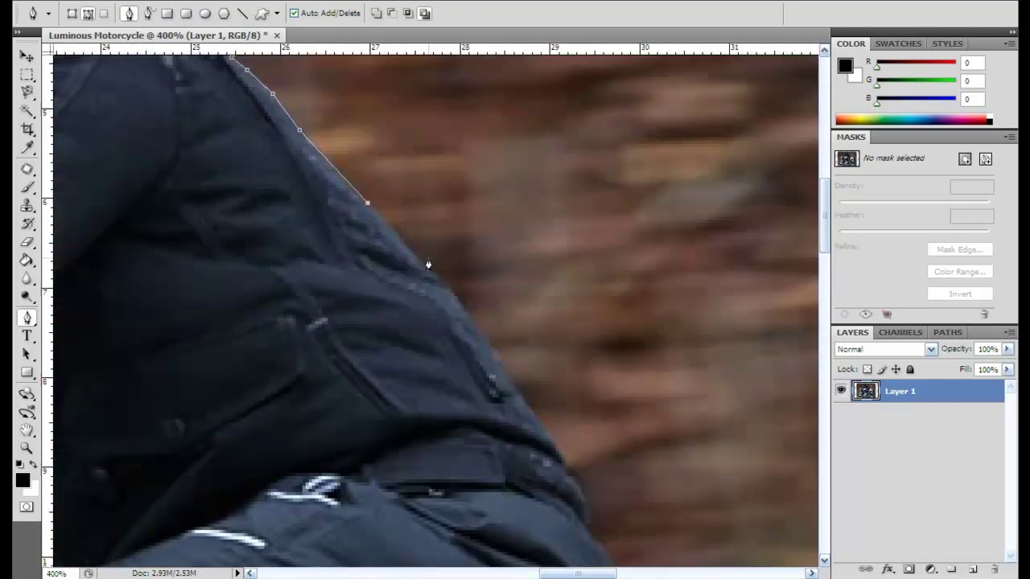
left_click(605, 564)
scroll(625, 275, "down", 4)
left_click(805, 261)
scroll(313, 254, "right", 7)
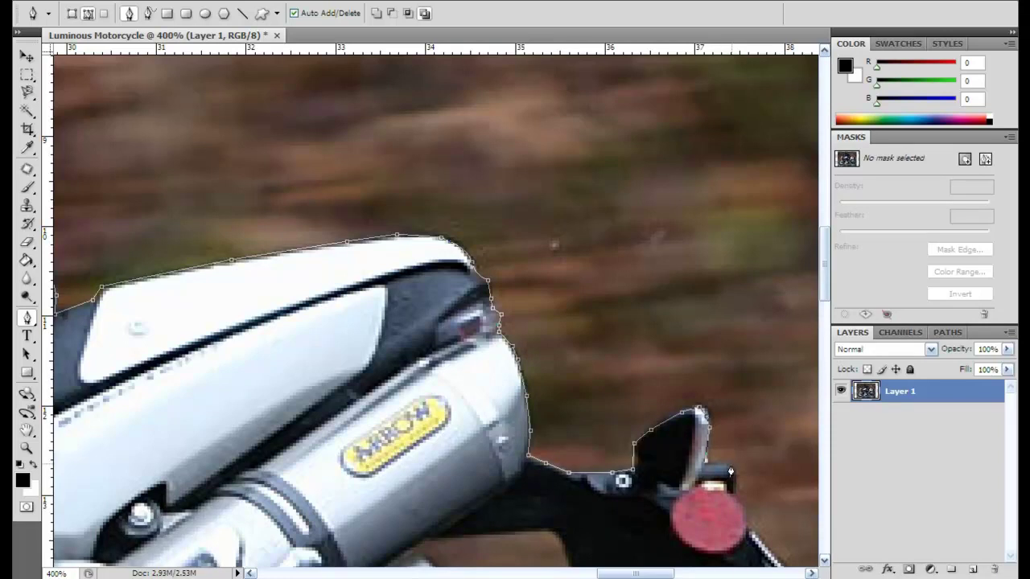
scroll(536, 348, "down", 4)
scroll(536, 348, "right", 4)
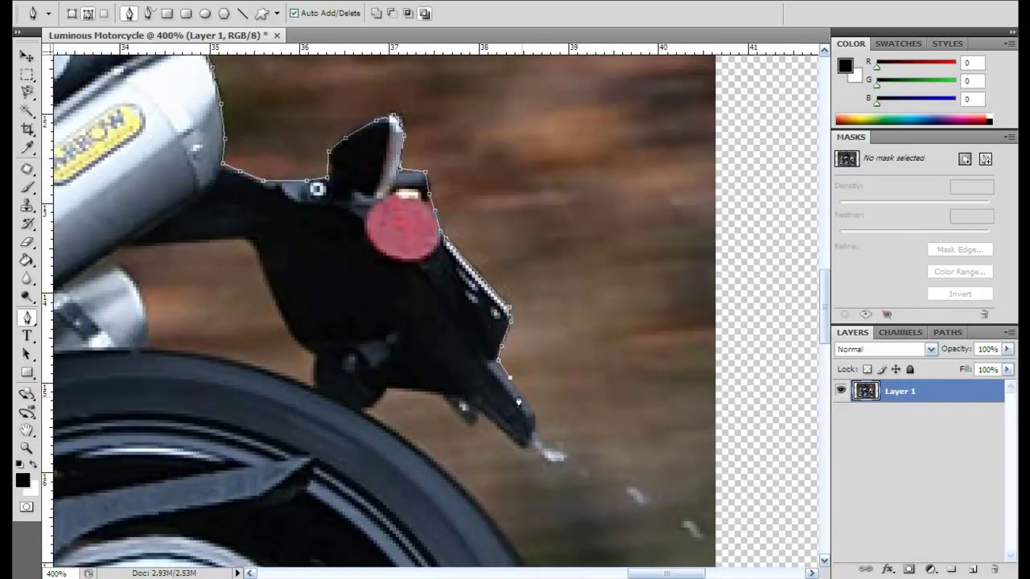
scroll(693, 358, "down", 4)
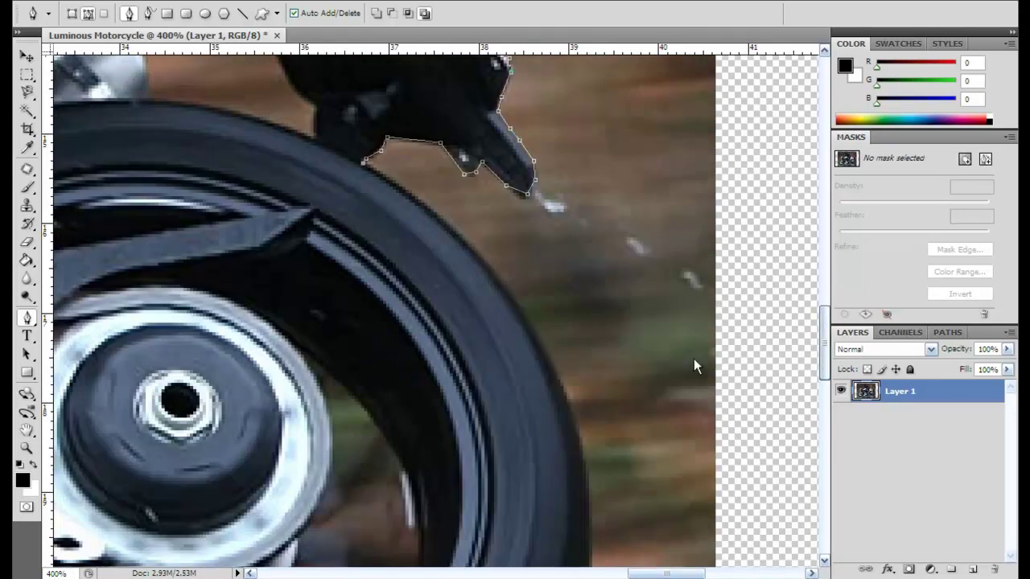
left_click_drag(547, 408, 593, 471)
scroll(555, 351, "down", 4)
left_click_drag(562, 338, 521, 429)
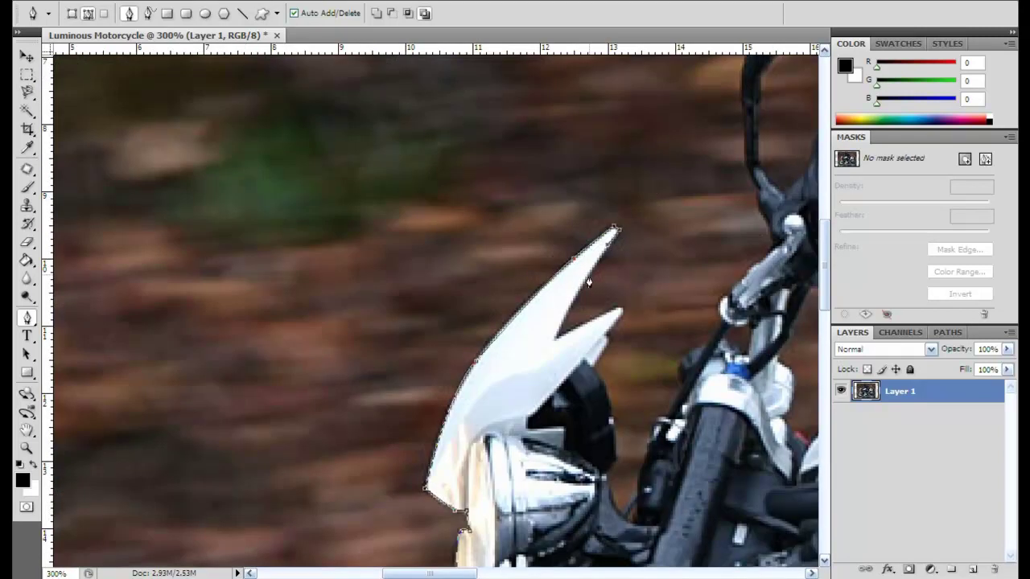
- Trace the fork, mirror stem and rider's arm, then convert the path to a selection
key("ctrl+plus")
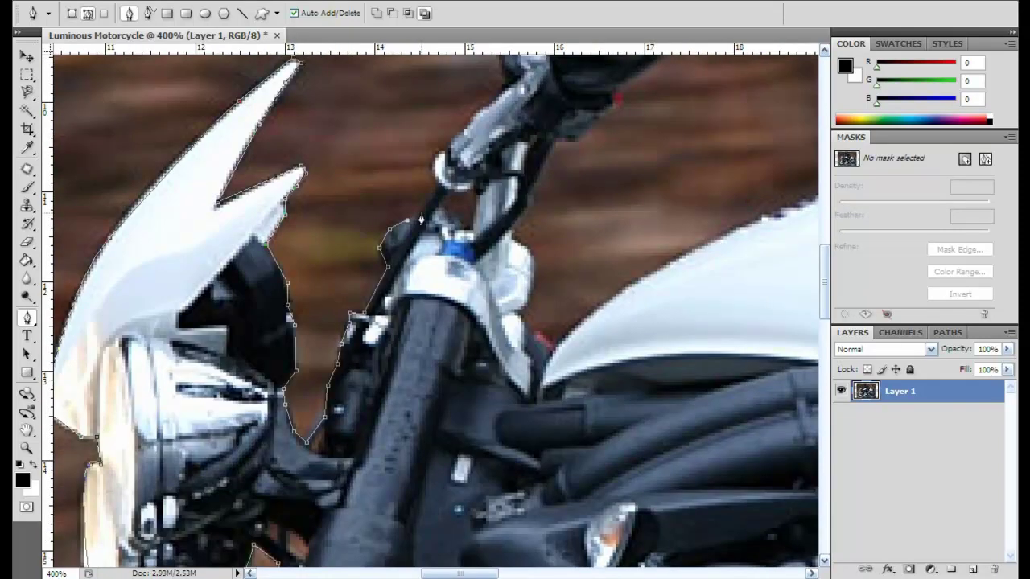
scroll(420, 219, "up", 3)
scroll(469, 262, "up", 2)
left_click(465, 294)
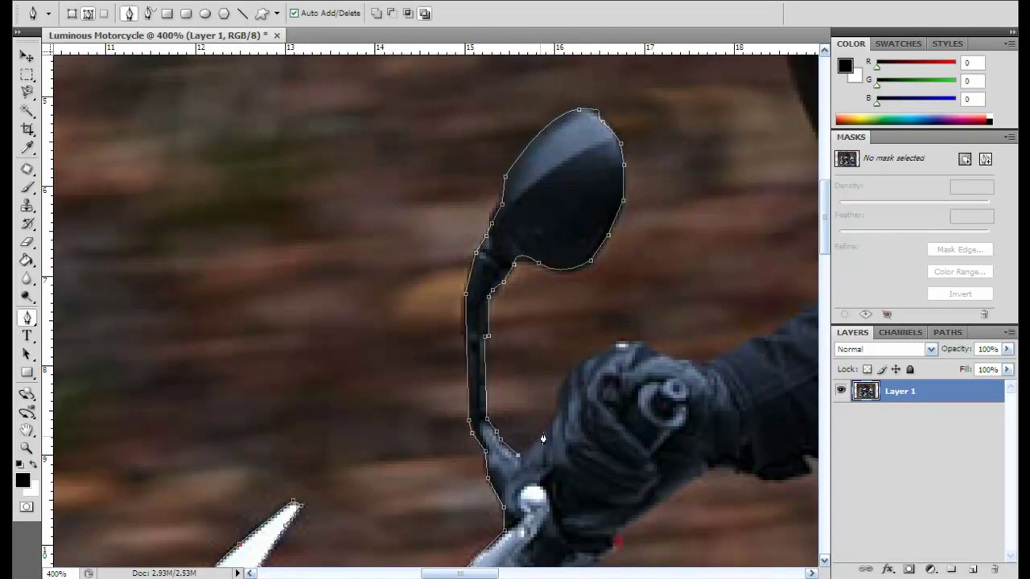
left_click_drag(708, 368, 236, 496)
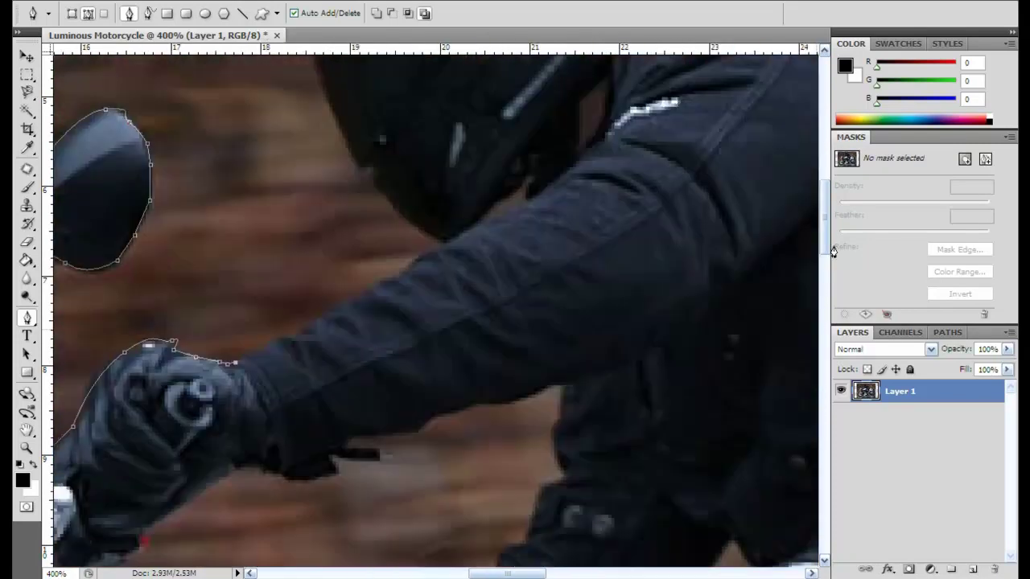
left_click(262, 480)
left_click(270, 469)
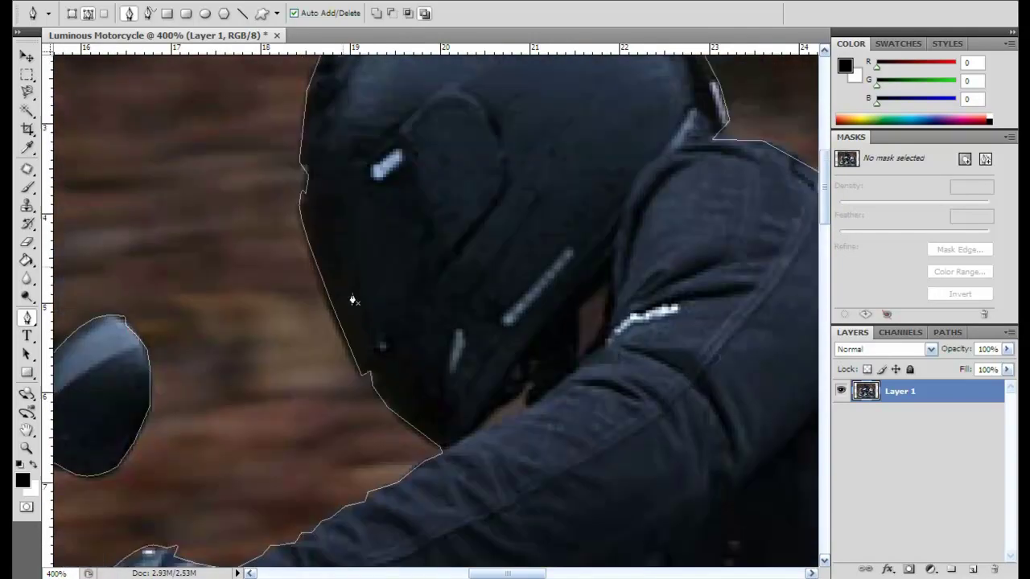
key("ctrl+Return")
key("ctrl+0")
- Remove the background around the bike and rider and save as Luminous Motorcycle.psd
key("v")
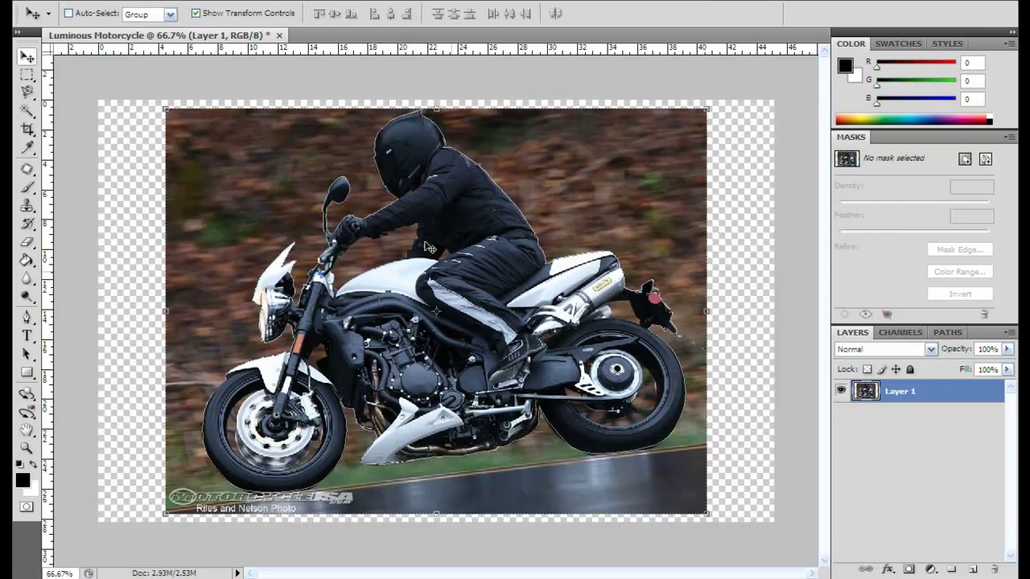
key("p")
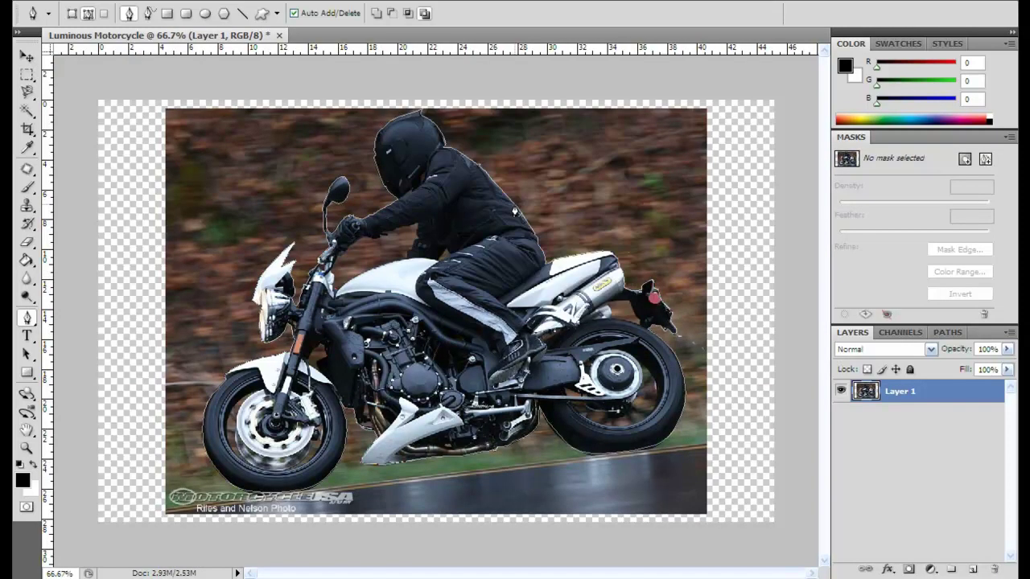
key("ctrl+d")
key("v")
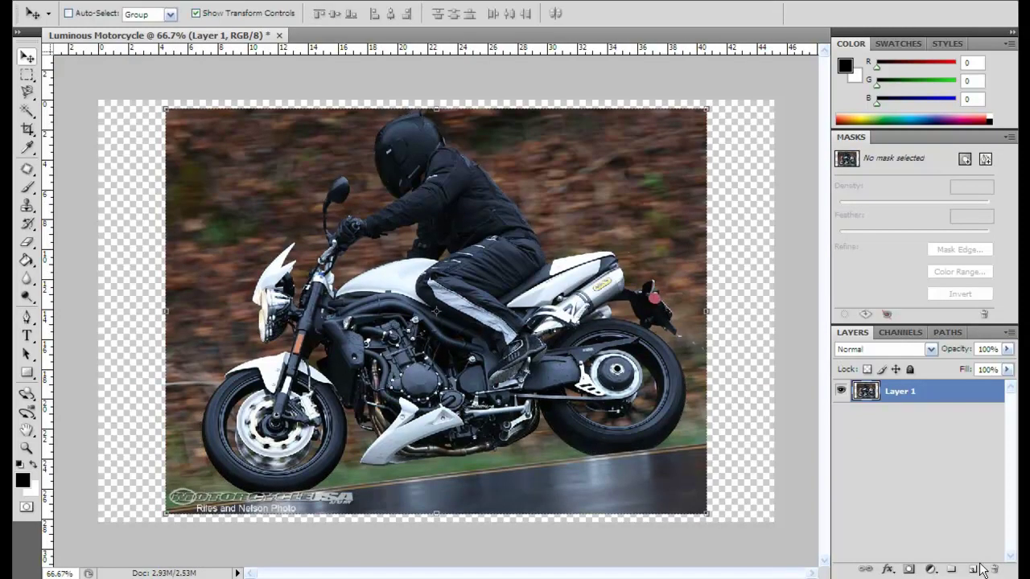
key("ctrl+shift+s")
key("Return")
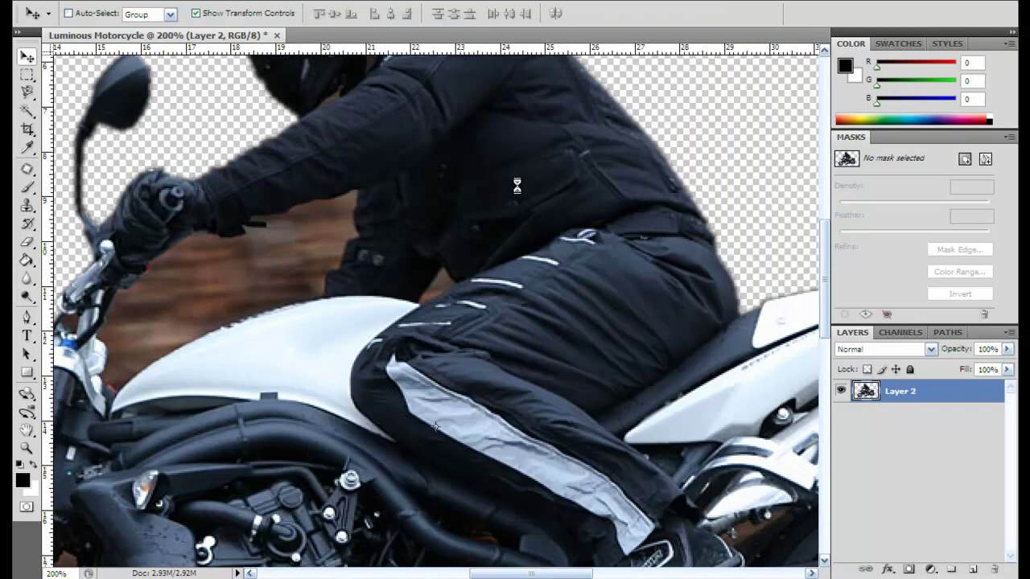
- Pen-trace the gap between the arm and tank, make it a selection, and delete it
key("p")
key("ctrl+plus")
left_click(335, 238)
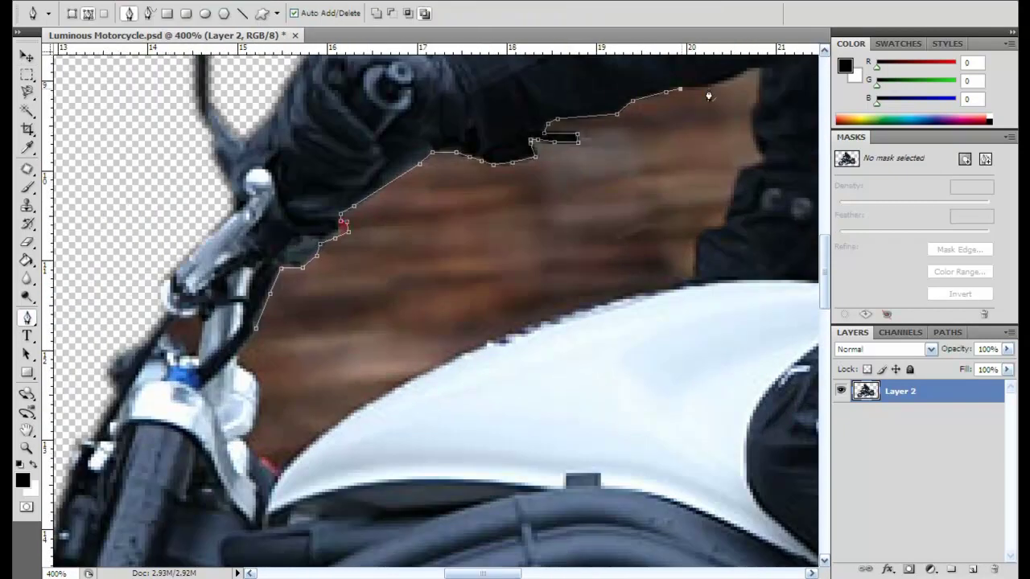
left_click(694, 281)
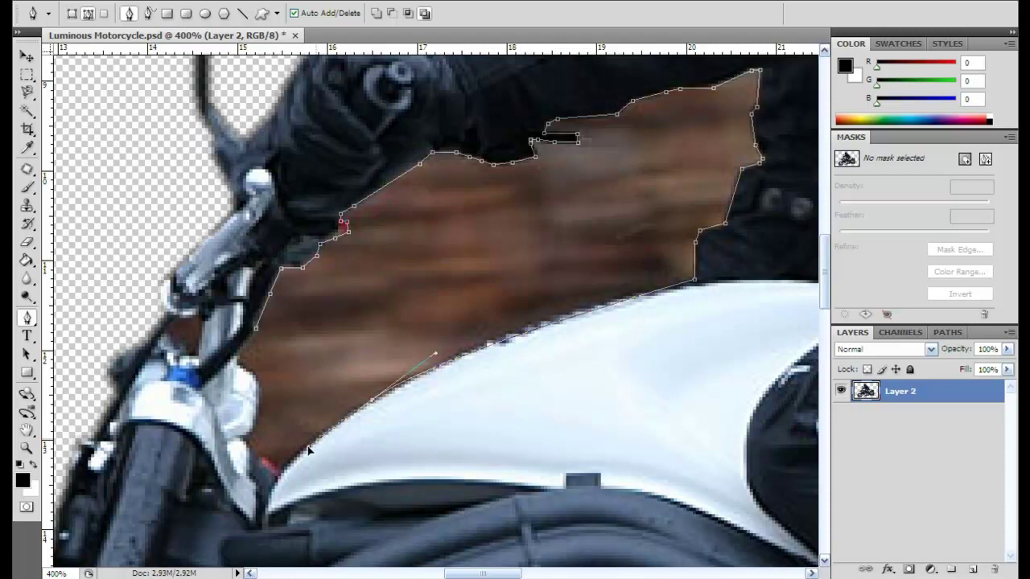
left_click_drag(274, 462, 256, 460)
right_click(354, 202)
left_click(403, 290)
key("Return")
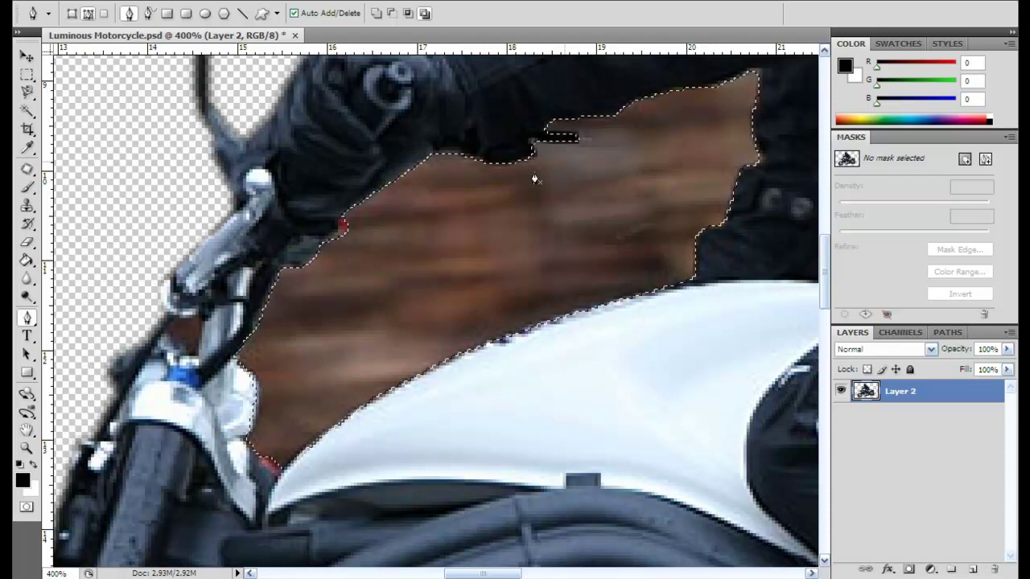
key("Delete")
- Set the Eraser brush size to 22
key("e")
left_click(117, 14)
left_click_drag(122, 57, 50, 58)
key("Return")
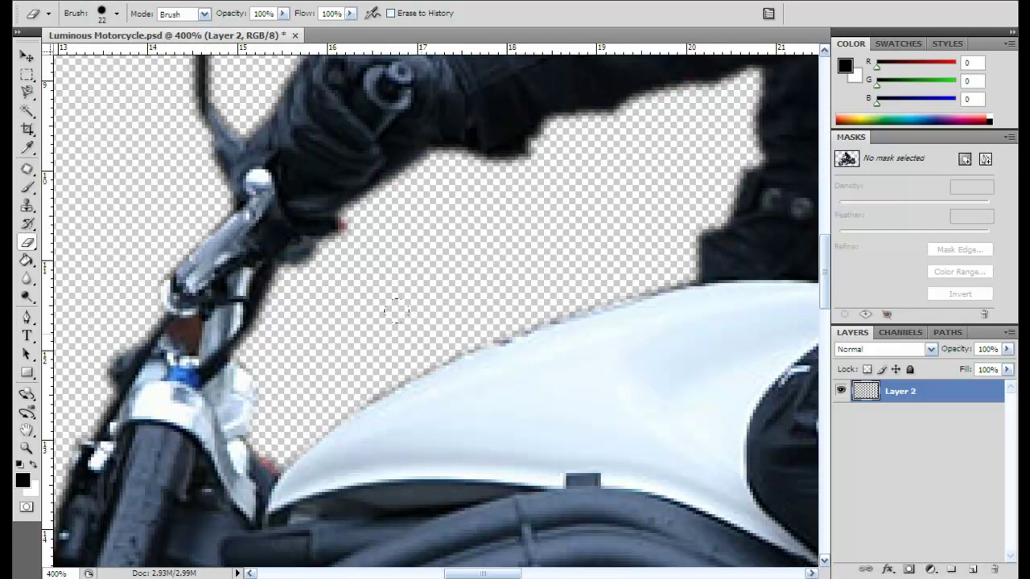
scroll(396, 310, "down", 2)
scroll(396, 309, "down", 2)
scroll(483, 201, "up", 3)
- Check the helmet edge with the Magic Wand and erase the speck there with a 2 px eraser
key("w")
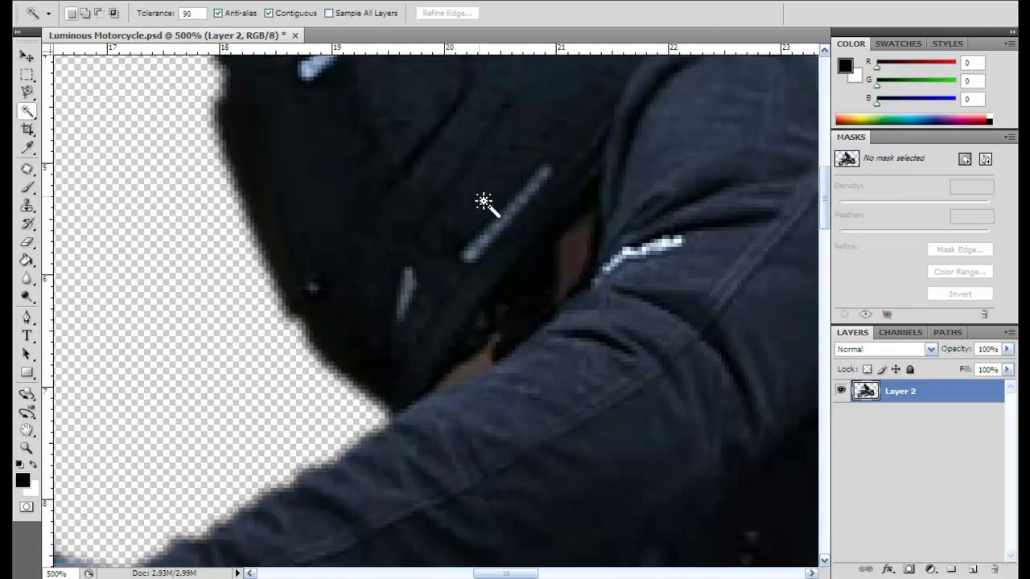
left_click(94, 163)
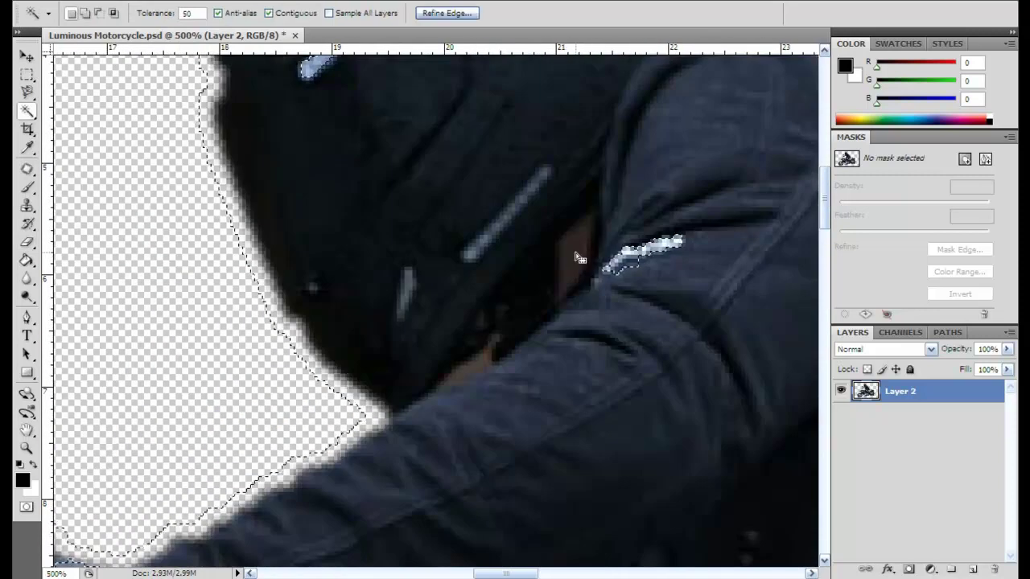
key("ctrl+minus")
key("ctrl+d")
left_click(31, 244)
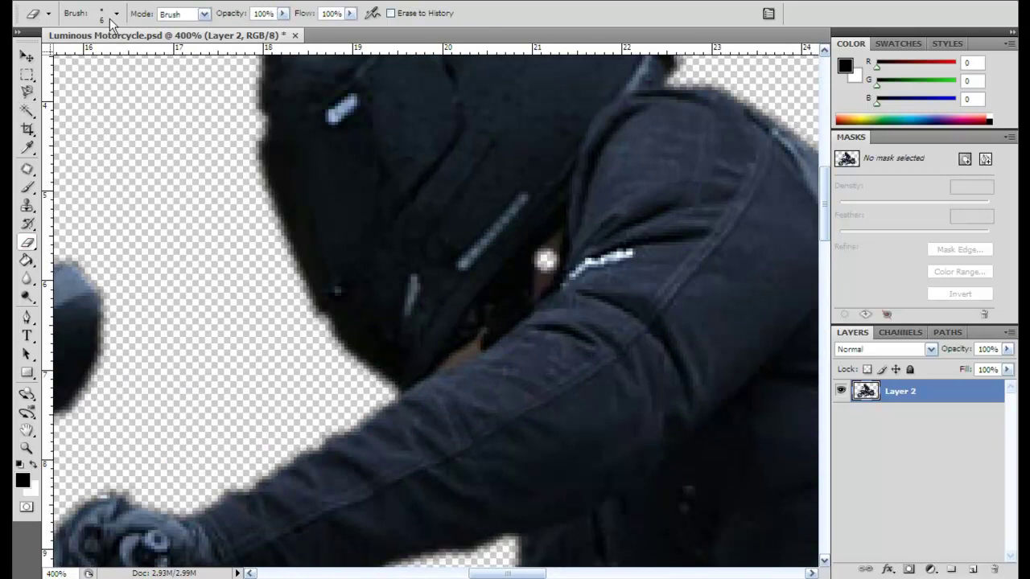
left_click(115, 13)
left_click_drag(555, 242, 545, 297)
- Erase the brown speck behind the rider's back, then zoom in on the front wheel and engine
key("ctrl+0")
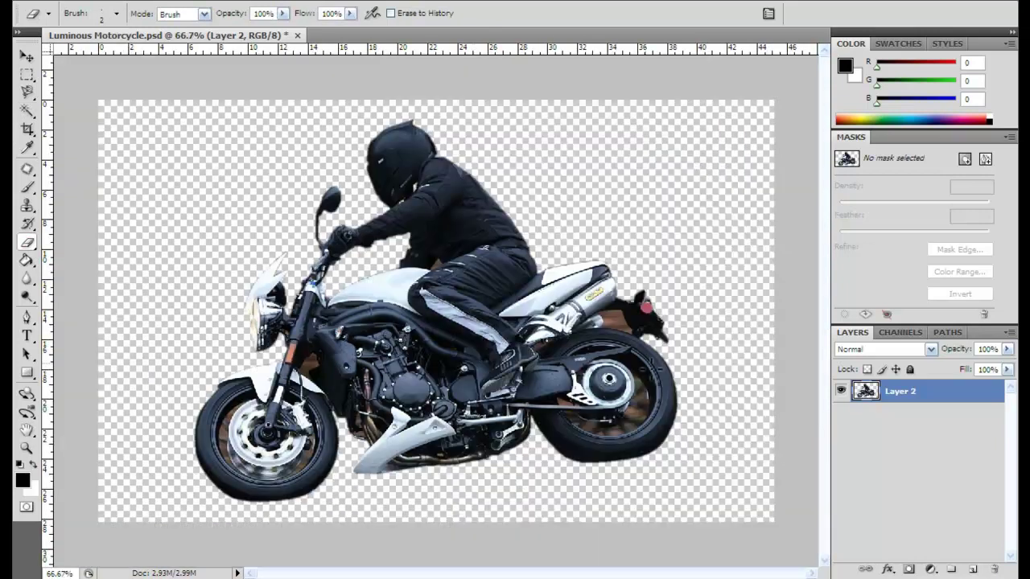
key("ctrl+plus")
key("ctrl+plus")
key("ctrl+plus")
left_click_drag(448, 100, 460, 111)
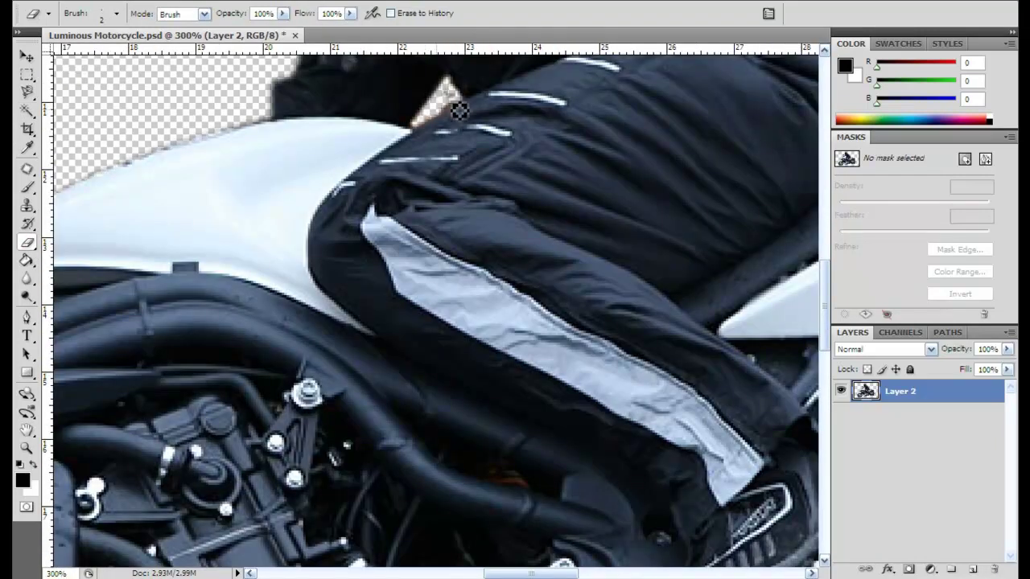
key("ctrl+0")
key("ctrl+plus")
key("ctrl+plus")
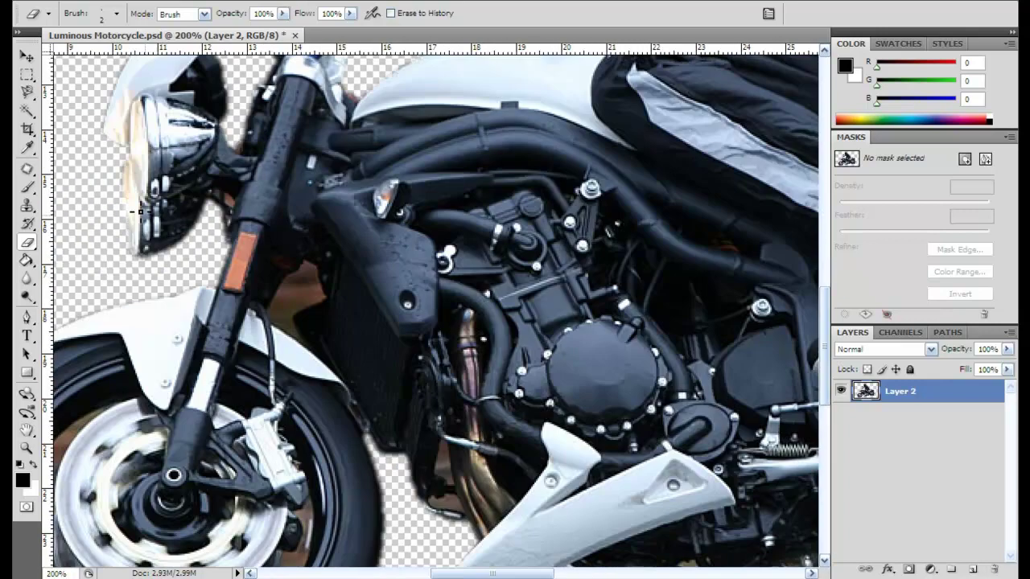
key("p")
key("ctrl+plus")
key("ctrl+plus")
key("ctrl+plus")
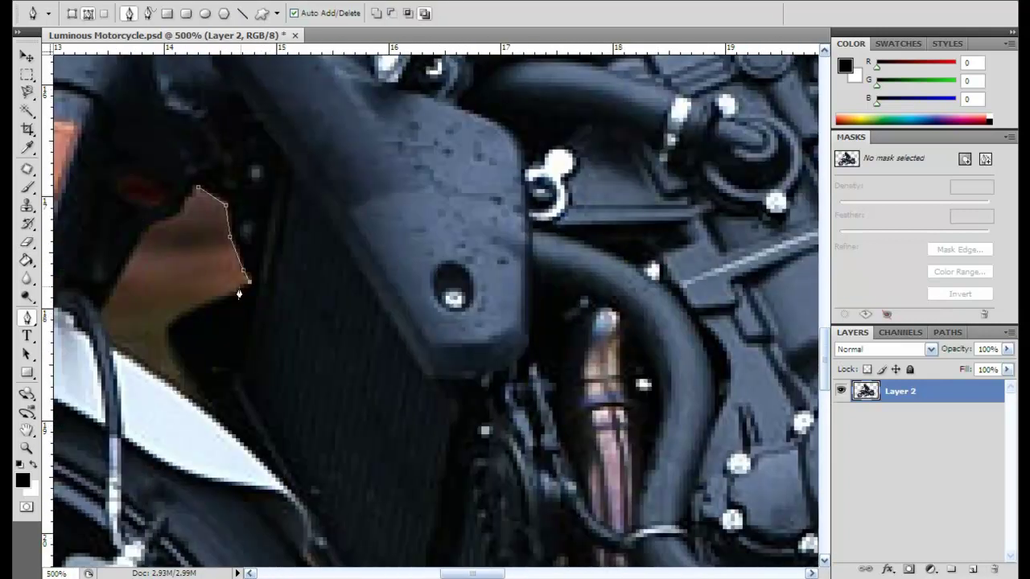
- Close the first brown-gap outline, convert it to a selection, and delete it
left_click(225, 210)
key("ctrl+Return")
key("Delete")
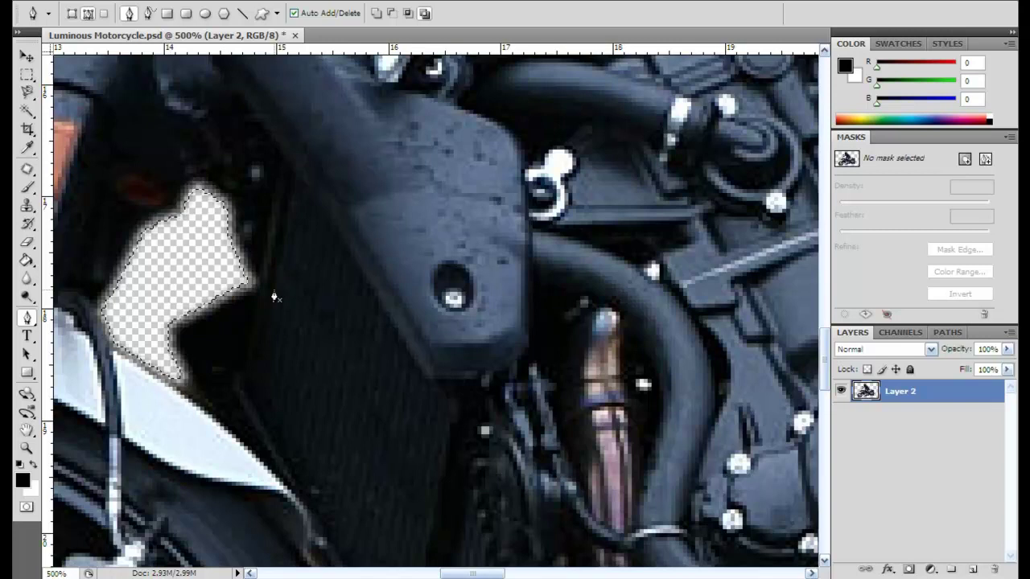
key("ctrl+0")
key("ctrl+plus")
key("ctrl+plus")
key("ctrl+plus")
- Delete the brown gap by the engine and the small patch beneath it
left_click(270, 322)
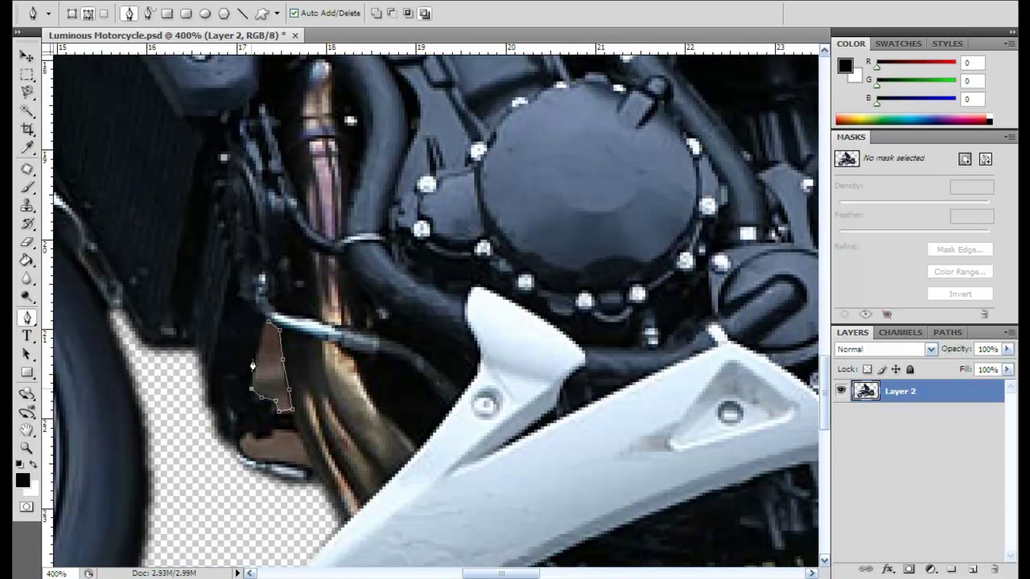
right_click(252, 367)
left_click(595, 149)
key("Delete")
left_click_drag(256, 418, 346, 371)
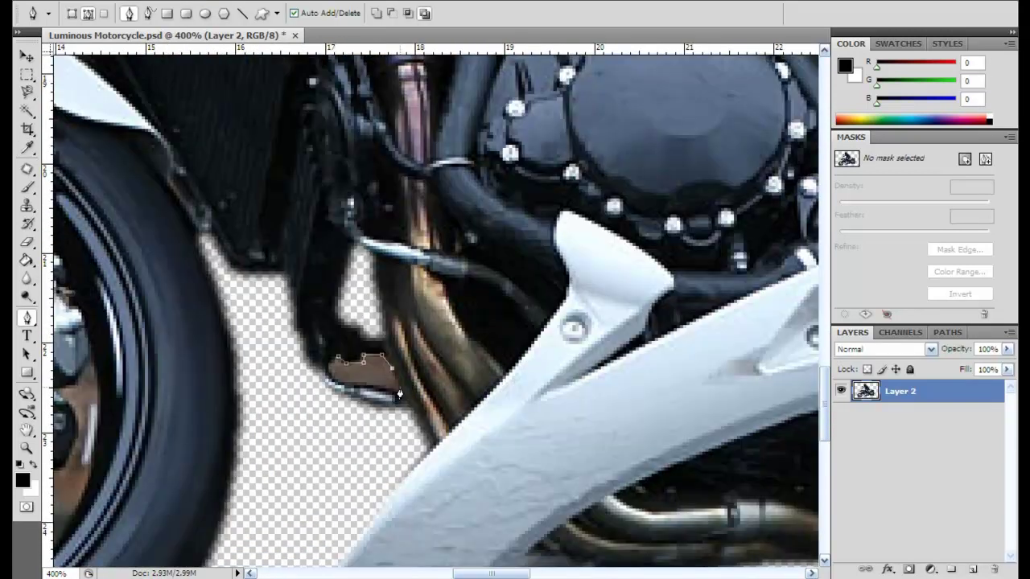
right_click(344, 354)
left_click(395, 416)
key("Return")
key("Delete")
- Outline the brown area along the front rim and brake, then delete it
scroll(382, 339, "left", 5)
scroll(382, 339, "down", 1)
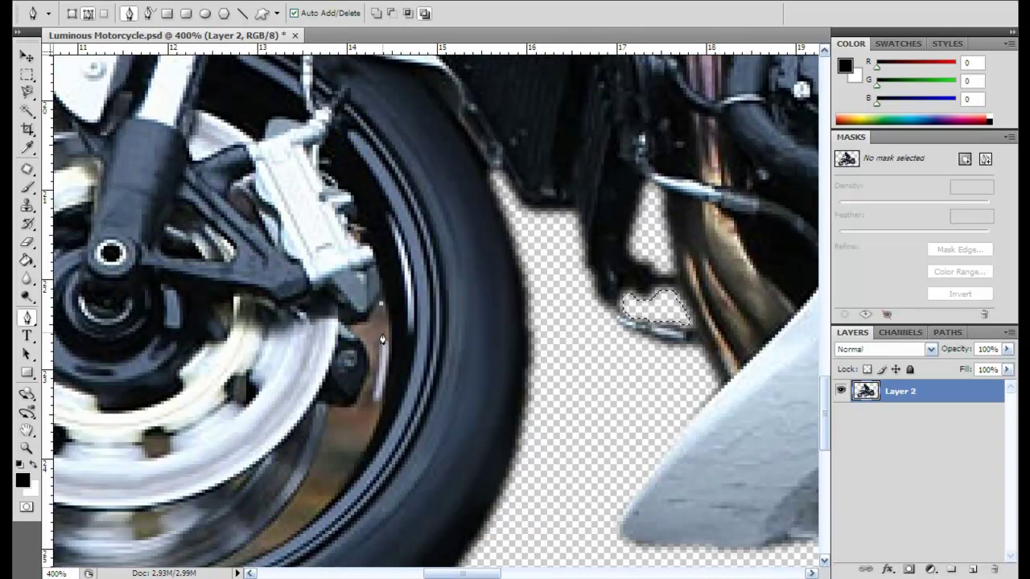
left_click(358, 452)
left_click(279, 538)
scroll(279, 538, "down", 3)
left_click(197, 434)
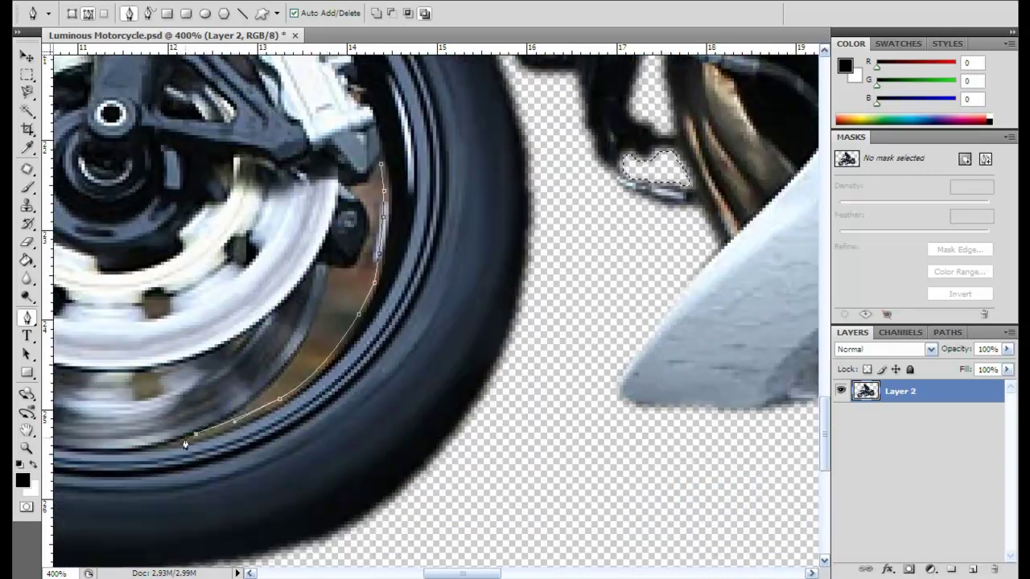
right_click(349, 195)
left_click(399, 256)
key("Return")
key("Delete")
- Trace a closed path around the inner front rim and delete the brown area inside
scroll(357, 323, "left", 10)
scroll(424, 538, "up", 3)
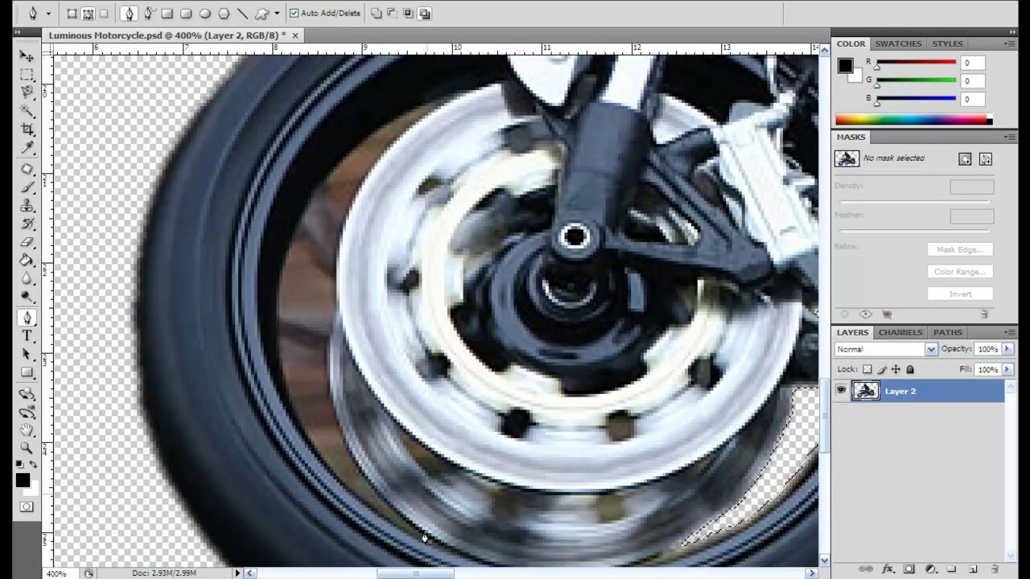
left_click(449, 98)
left_click(350, 196)
left_click(331, 292)
left_click(327, 402)
left_click(377, 495)
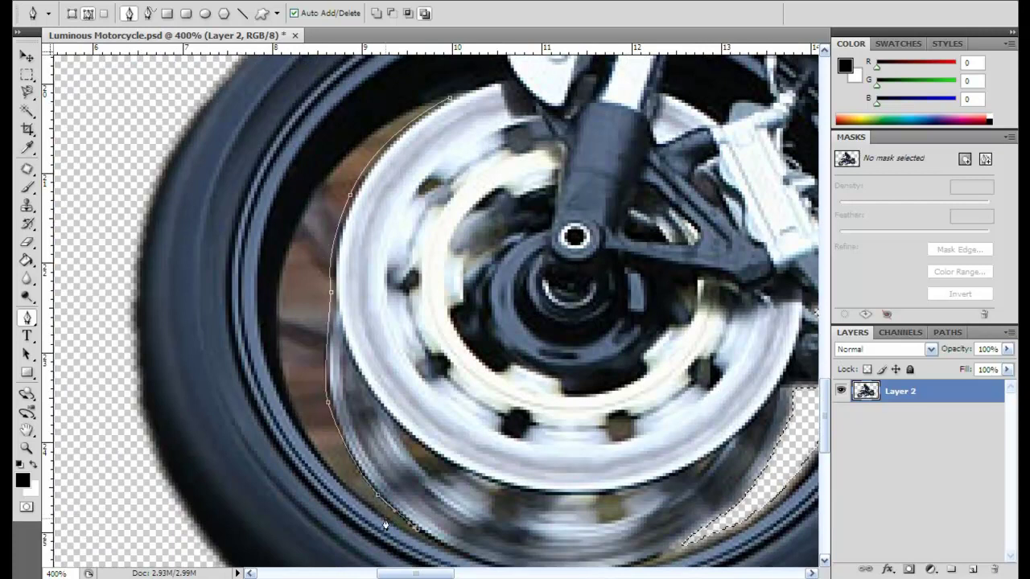
left_click(384, 525)
left_click(298, 201)
left_click(449, 98)
right_click(331, 278)
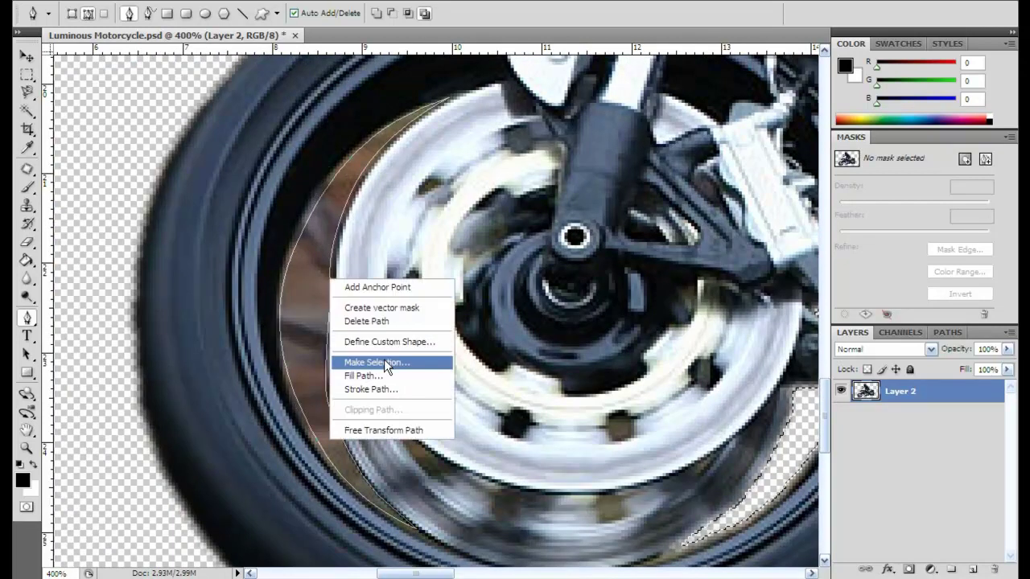
left_click(384, 362)
key("Return")
key("Delete")
- Delete the brown patch behind the exhaust
key("ctrl+0")
scroll(609, 298, "up", 4)
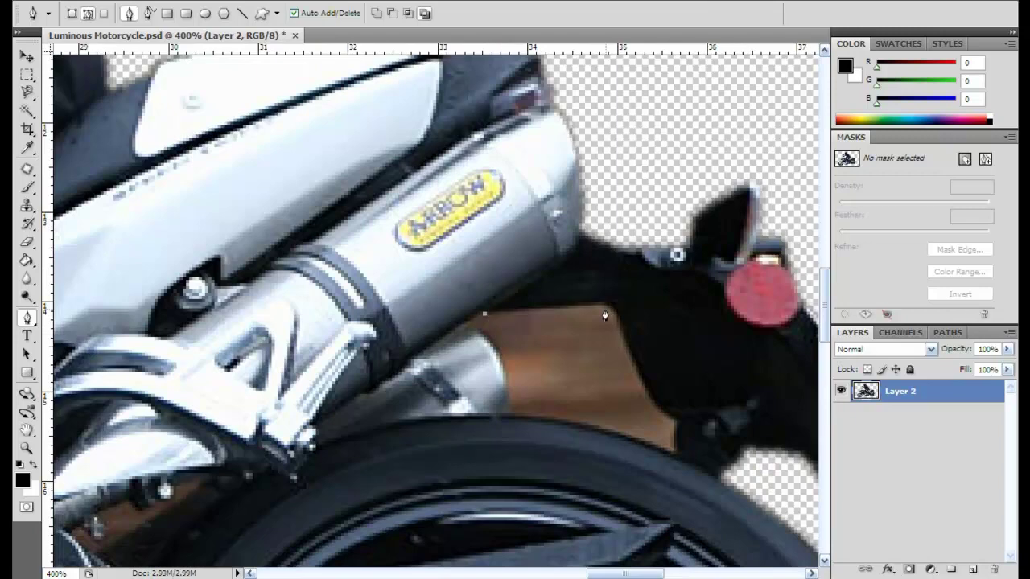
right_click(478, 321)
left_click(531, 405)
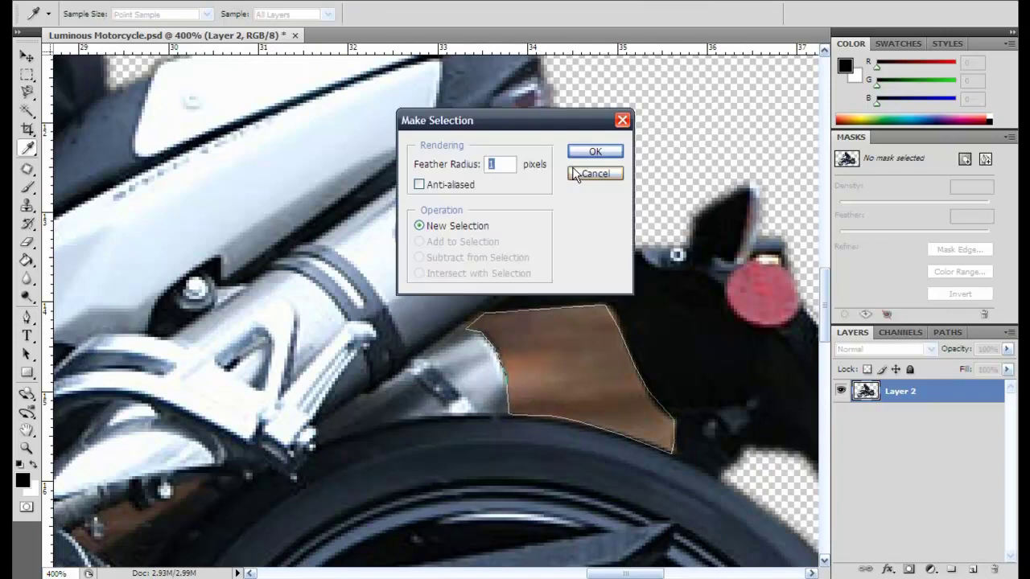
key("Return")
key("Delete")
- Outline and delete the brown strip under the swingarm
scroll(386, 375, "down", 3)
left_click_drag(340, 347, 351, 347)
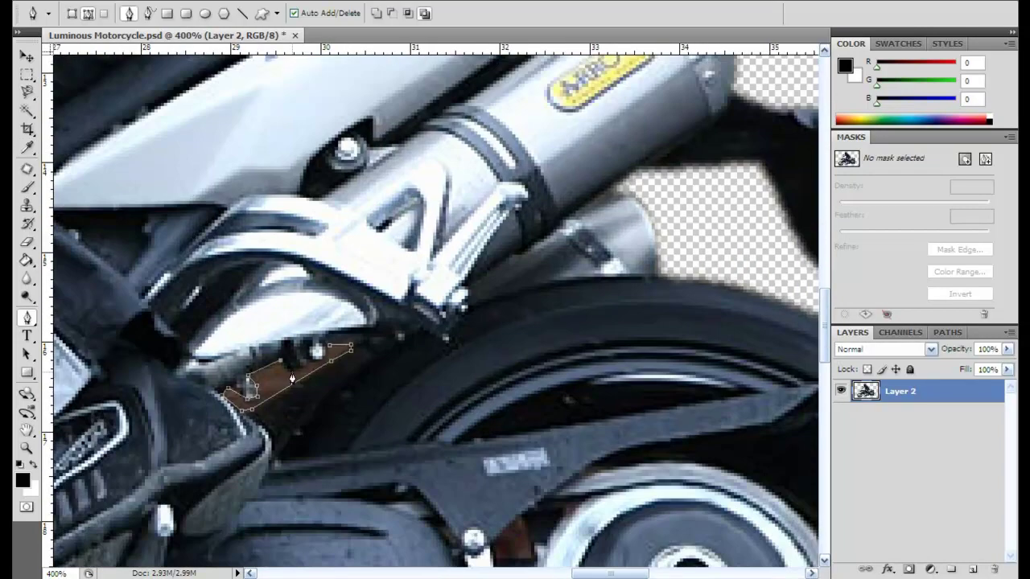
right_click(330, 342)
left_click(368, 425)
key("Return")
key("Delete")
- Trace the rear rim's inner edge and delete the brown area inside it
scroll(591, 241, "down", 3)
scroll(591, 241, "down", 1)
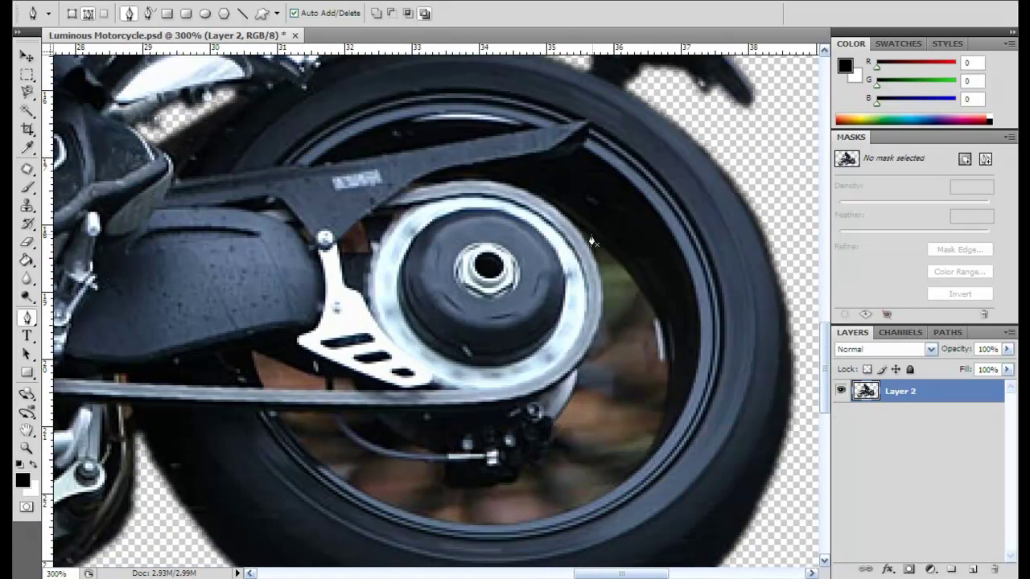
left_click_drag(470, 523, 368, 511)
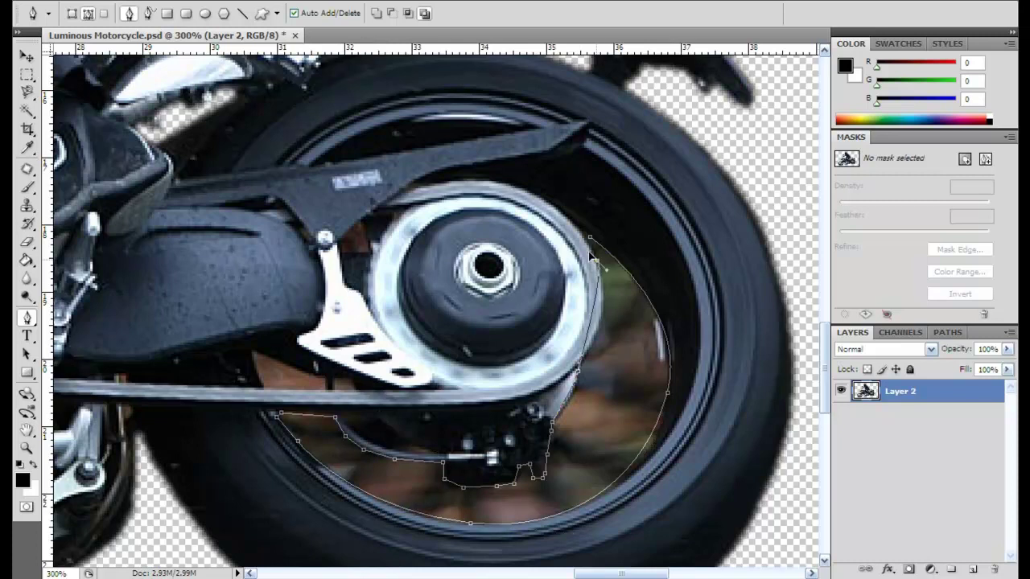
key("ctrl+Return")
key("Delete")
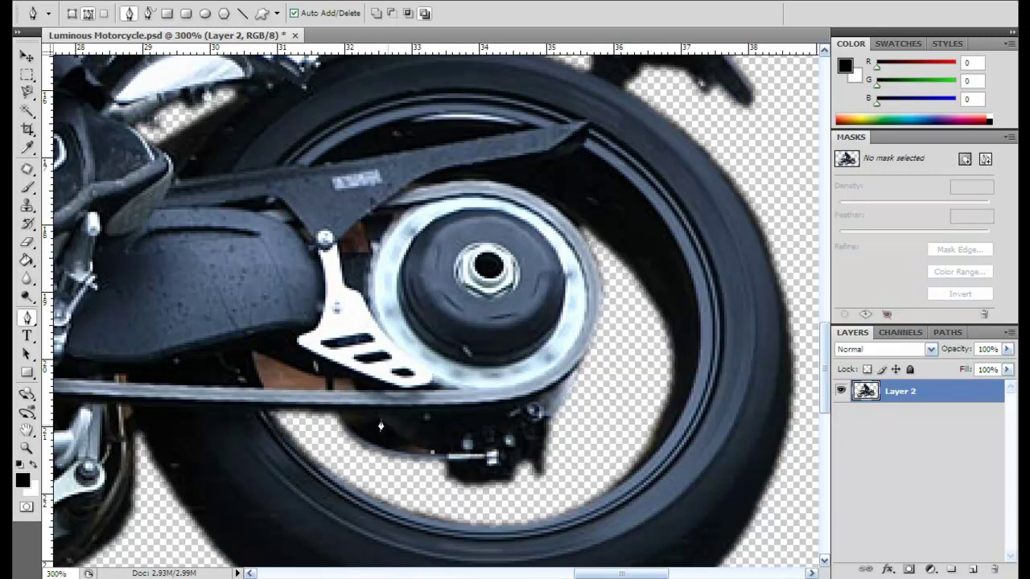
- Delete the small brown patches near the rear hub and erase the leftover bits
right_click(428, 457)
left_click(467, 379)
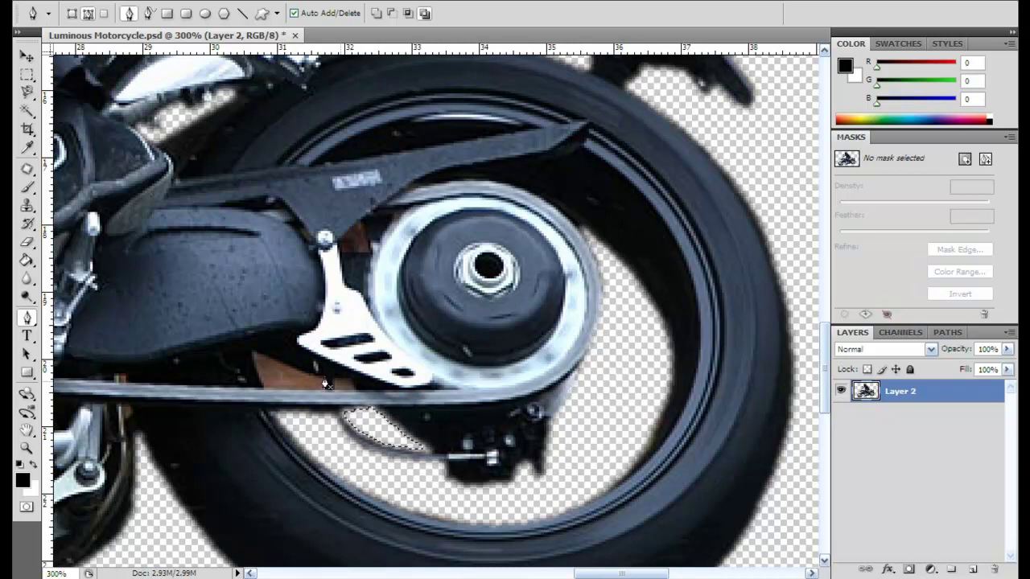
right_click(252, 352)
left_click(290, 407)
left_click(598, 144)
key("Delete")
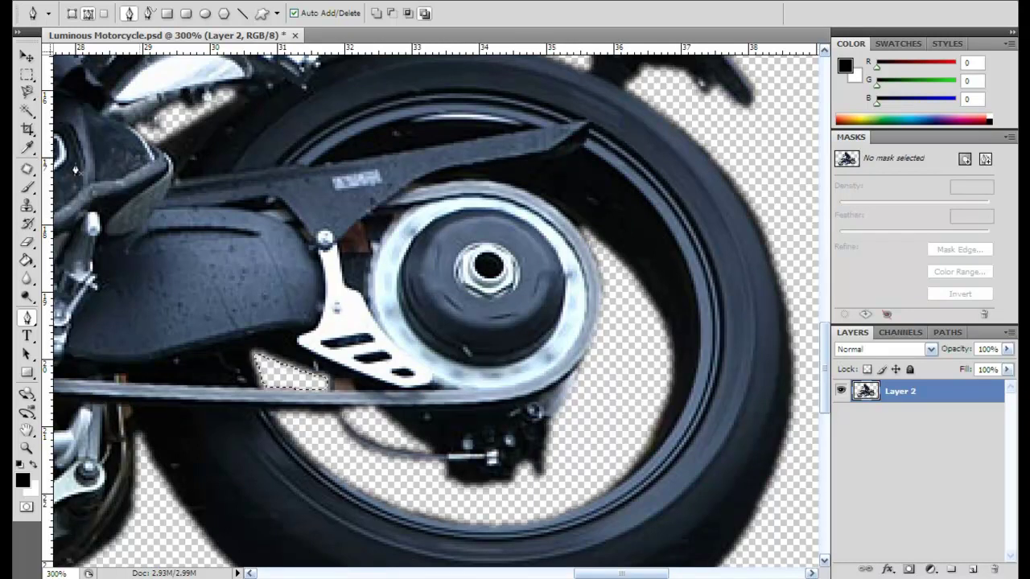
key("e")
left_click_drag(357, 242, 371, 254)
key("ctrl+minus")
key("ctrl+minus")
key("ctrl+minus")
- Shrink the motorcycle layer's height by lowering its top edge with Free Transform
key("v")
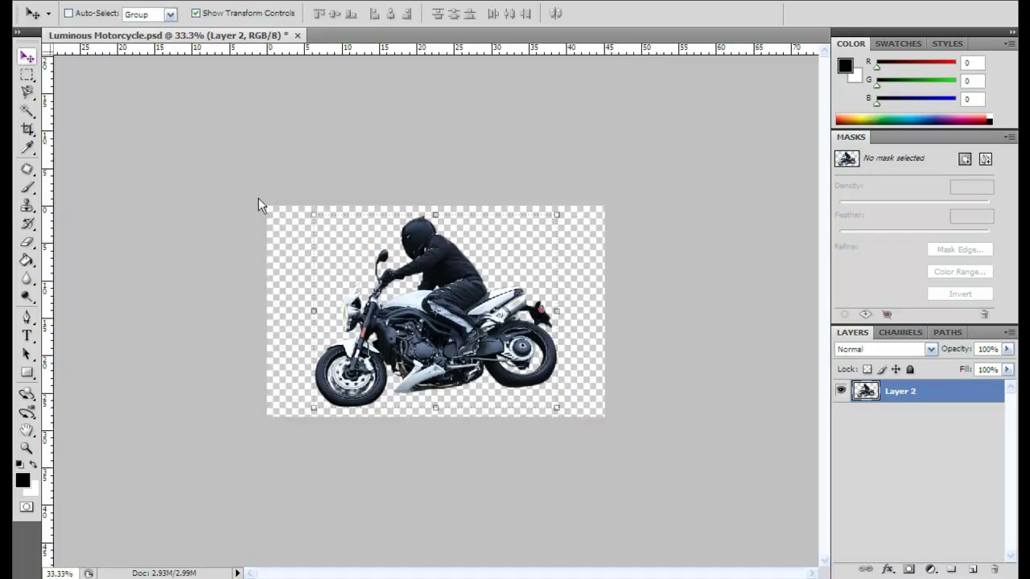
key("ctrl+0")
left_click_drag(436, 115, 436, 208)
key("Return")
- Add a new black-filled layer beneath the motorcycle layer
key("ctrl+shift+alt+n")
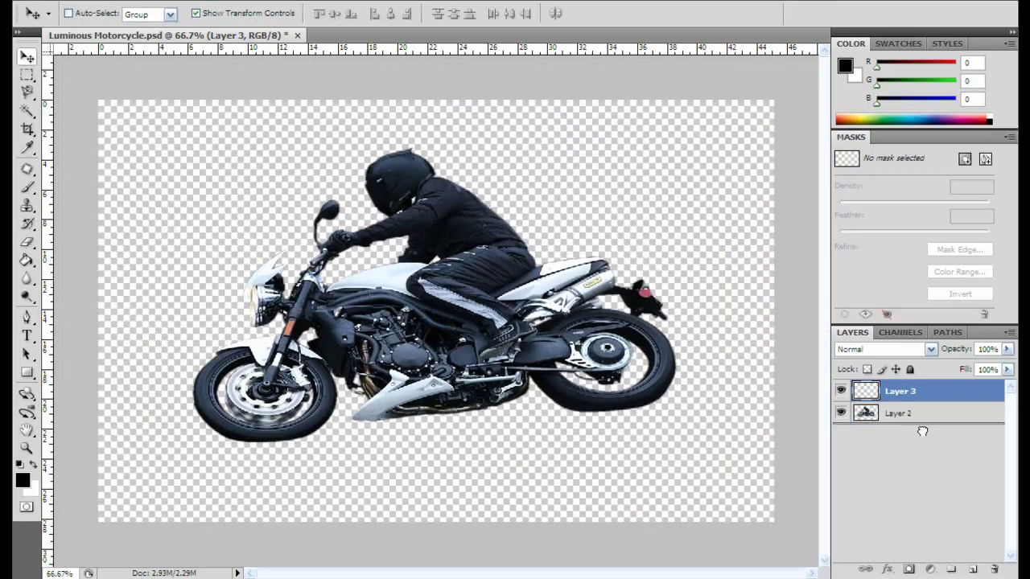
key("ctrl+bracketleft")
key("alt+BackSpace")
key("alt+bracketright")
- Apply Brightness/Contrast to the bike with brightness -50 and contrast 100
left_click(344, 92)
type("-50")
key("Tab")
type("100")
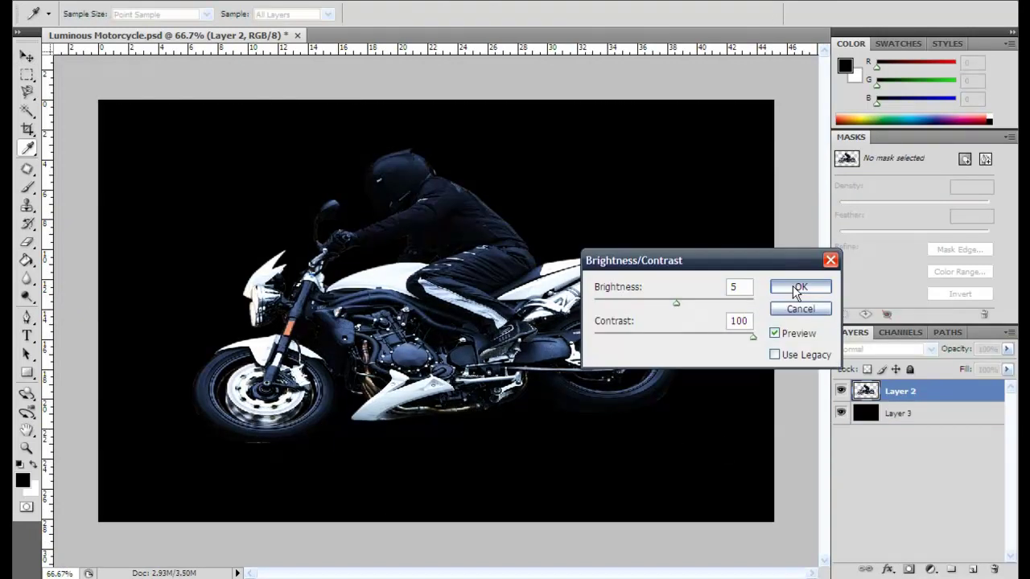
left_click(792, 286)
- Copy a small dark patch below the rear wheel to its own layer, rotated about 23°
key("e")
key("ctrl+plus")
key("ctrl+plus")
key("ctrl+plus")
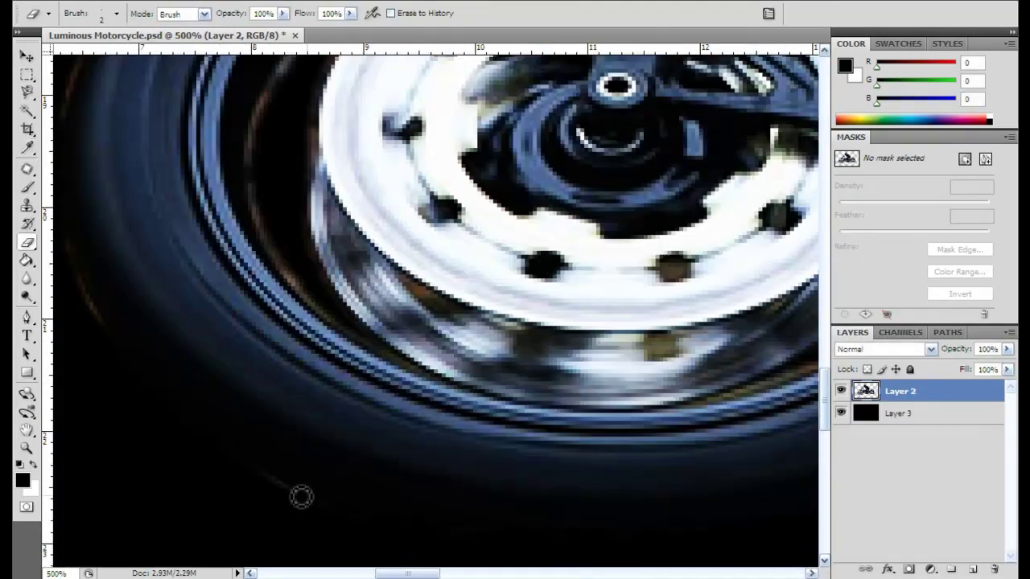
key("ctrl+minus")
key("ctrl+minus")
key("j")
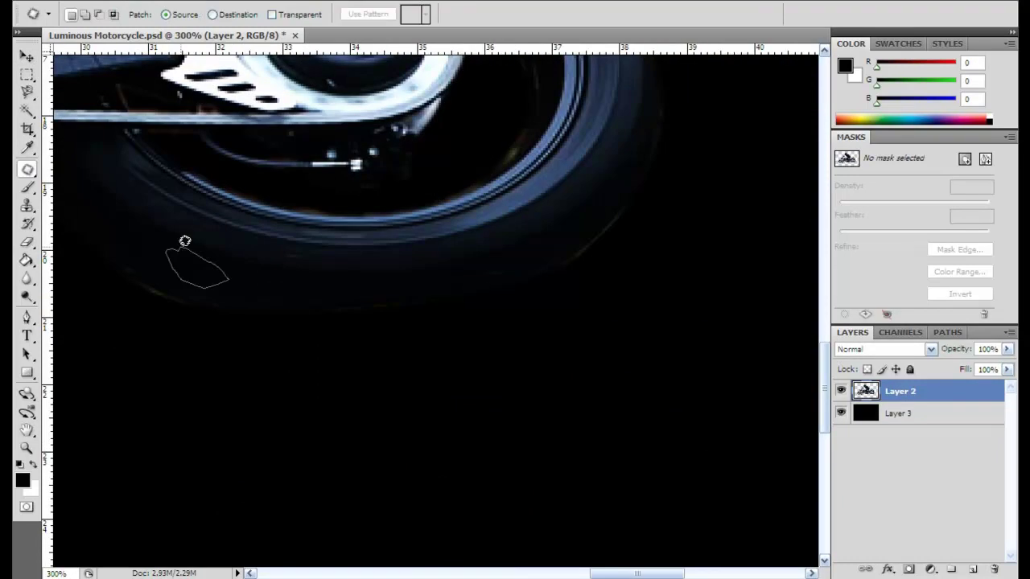
left_click_drag(184, 241, 182, 244)
key("ctrl+j")
key("v")
key("ctrl+t")
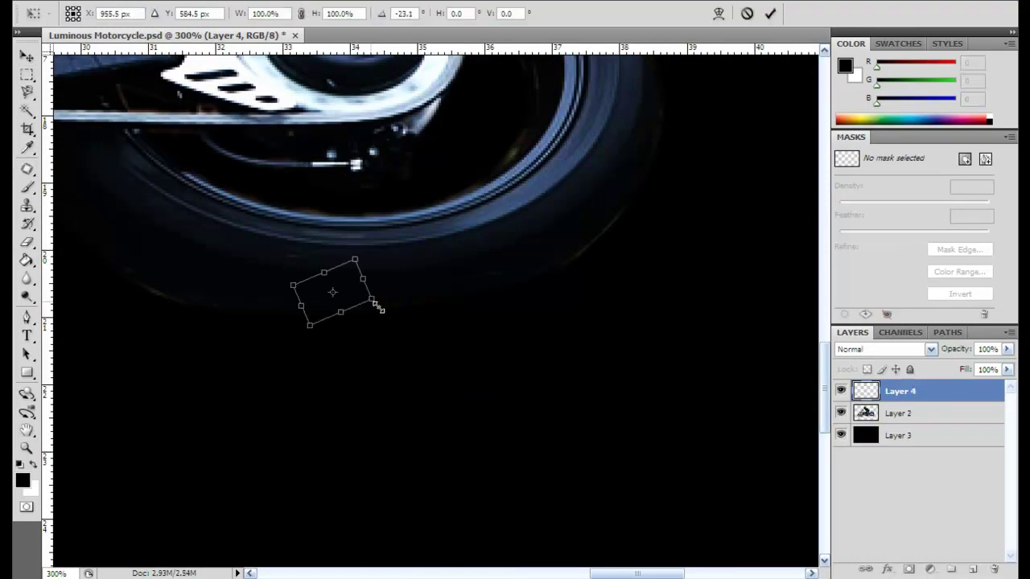
left_click_drag(462, 295, 566, 274)
key("Return")
- Merge the rotated patch into the bike layer and add a new empty layer
key("ctrl+0")
right_click(901, 391)
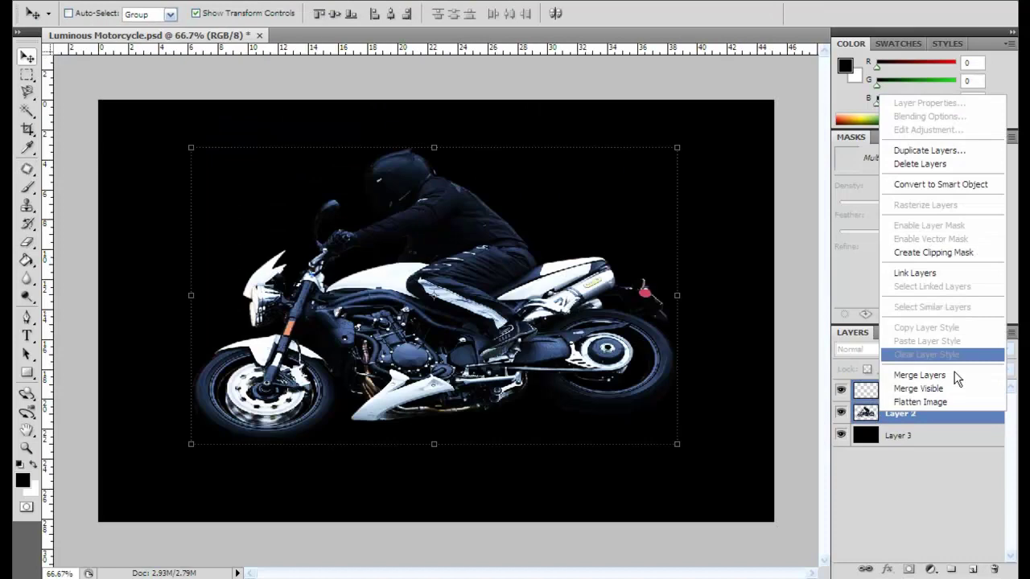
left_click(955, 373)
key("ctrl+alt+shift+n")
- Darken the bike with Levels: output white 136 and darker midtones
key("alt+i")
left_click(296, 40)
left_click_drag(778, 328, 684, 329)
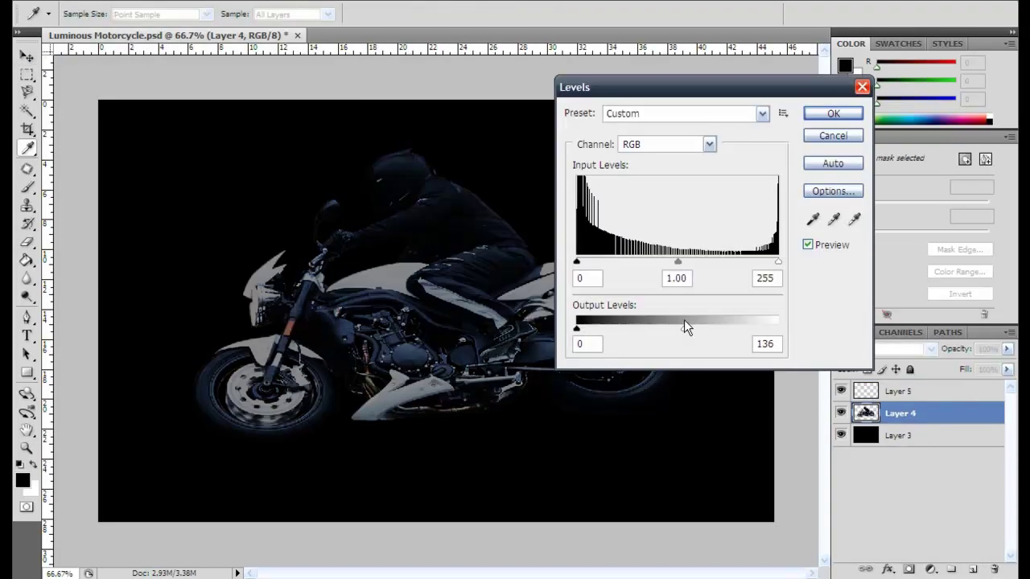
mouse_move(677, 261)
left_mouse_down()
mouse_move(616, 265)
mouse_move(712, 270)
left_mouse_up()
left_click(812, 116)
- Transform the bike layer by lowering its top edge
key("v")
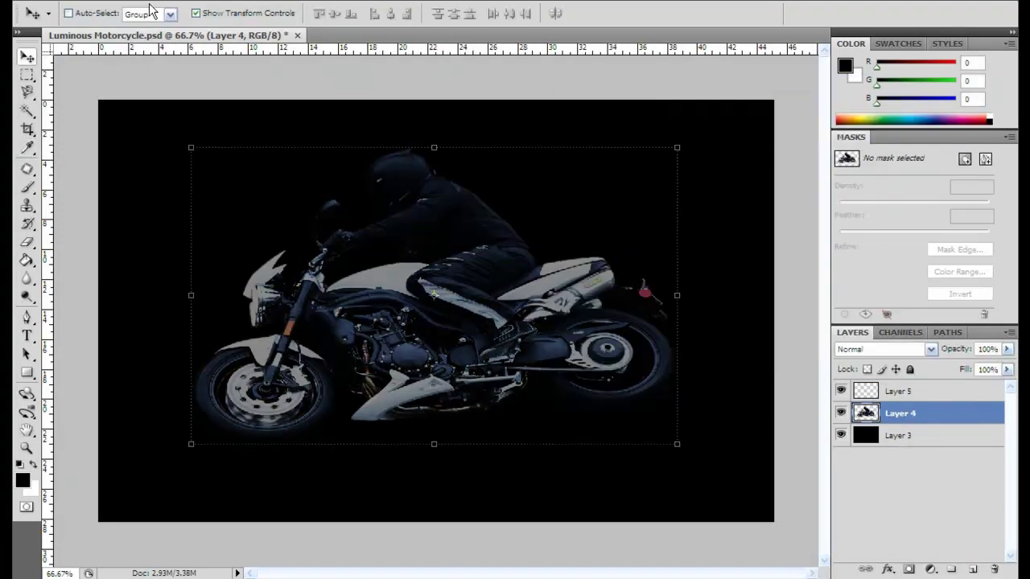
left_click(121, 3)
left_click(321, 375)
mouse_move(677, 147)
left_mouse_down()
mouse_move(678, 214)
mouse_move(673, 200)
left_mouse_up()
key("Return")
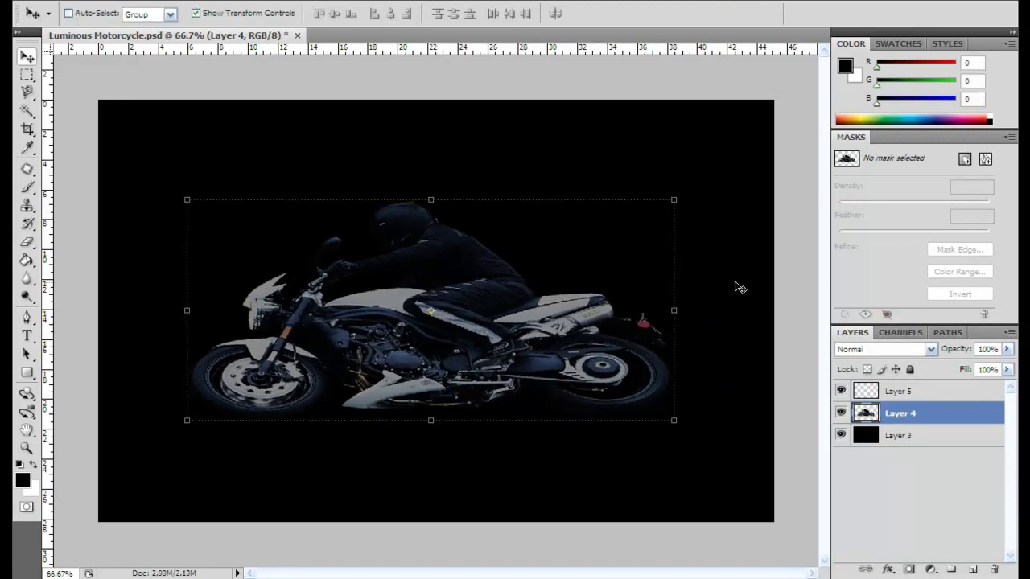
- Preview a horizontal Motion Blur, cancel it, and put Layer 4 above Layer 5
left_click(230, 3)
left_click(418, 161)
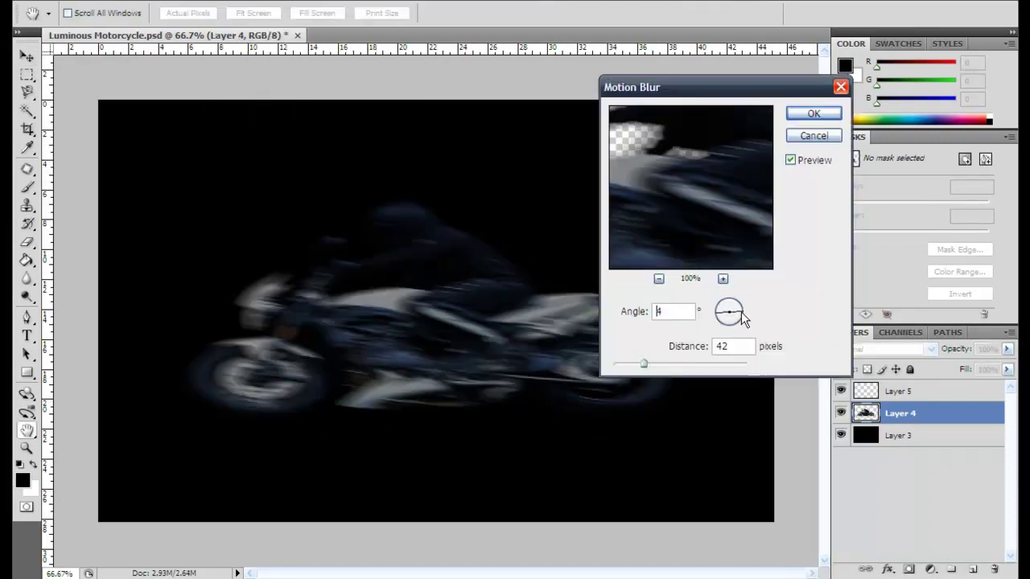
left_click_drag(643, 364, 620, 364)
key("Escape")
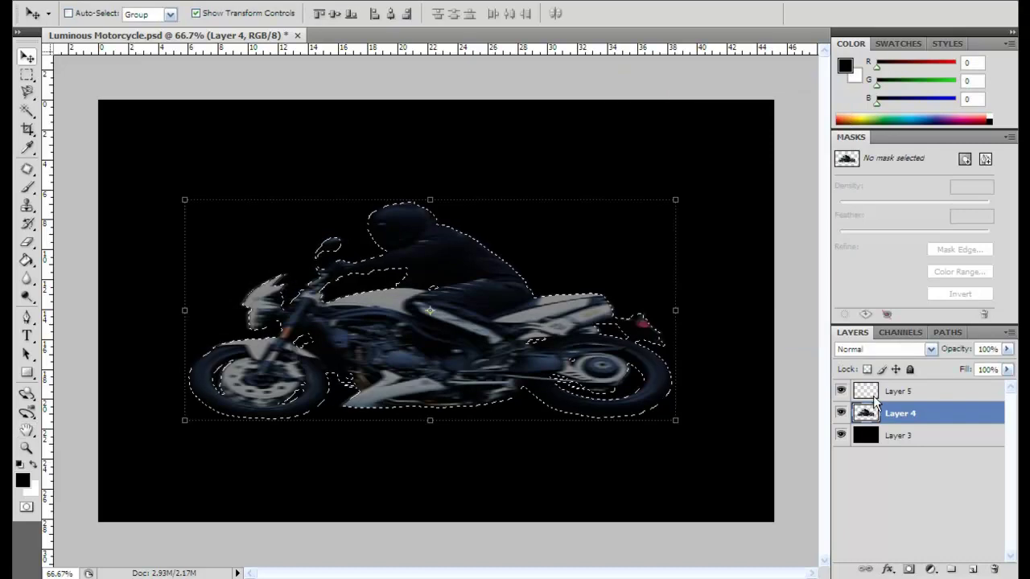
left_click_drag(874, 400, 874, 389)
- Motion-blur Layer 5 at angle 0, distance 96, then add a new layer above Layer 4
left_click(230, 3)
left_click(805, 110)
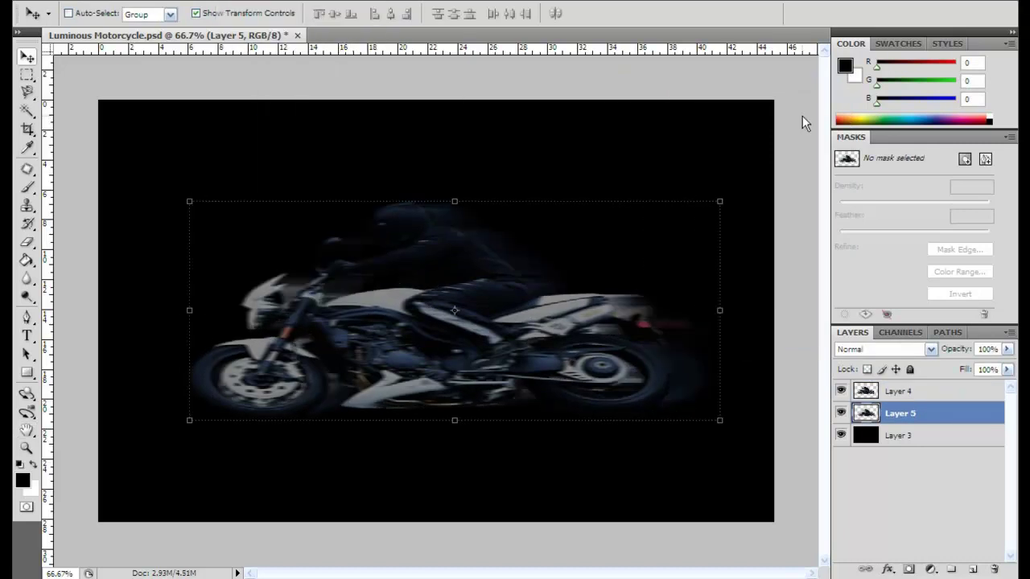
left_click(229, 2)
key("Escape")
left_click(229, 3)
left_click_drag(663, 368, 667, 368)
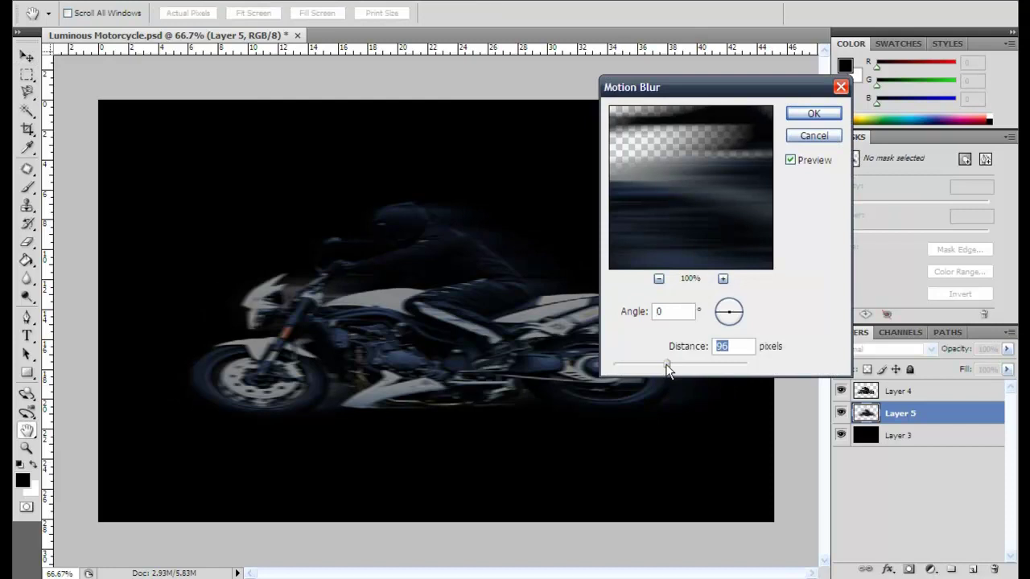
left_click(813, 113)
left_click(889, 394)
key("ctrl+shift+alt+n")
- Select the brush with a teal foreground colour (0, 149, 162)
left_click(36, 190)
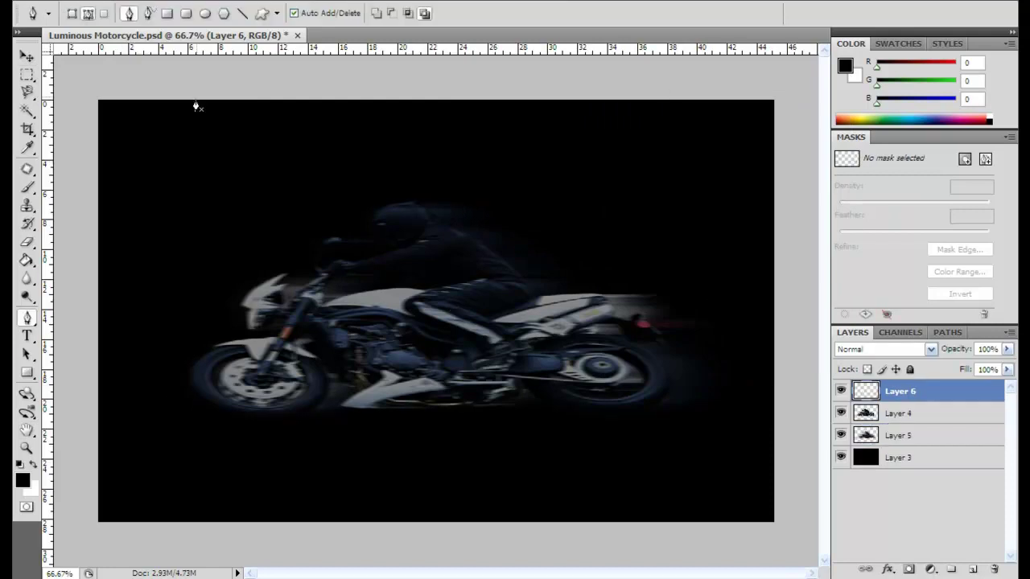
left_click(22, 480)
left_click(674, 111)
left_click(117, 13)
key("Return")
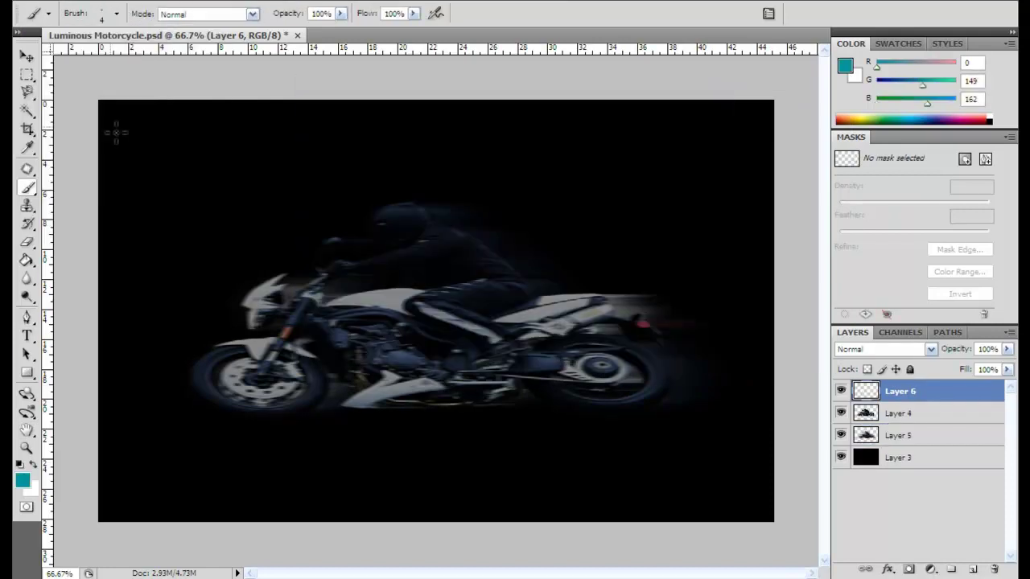
- Draw a straight horizontal path near the top and stroke it with the teal brush
key("p")
left_click(768, 121, "shift")
key("v")
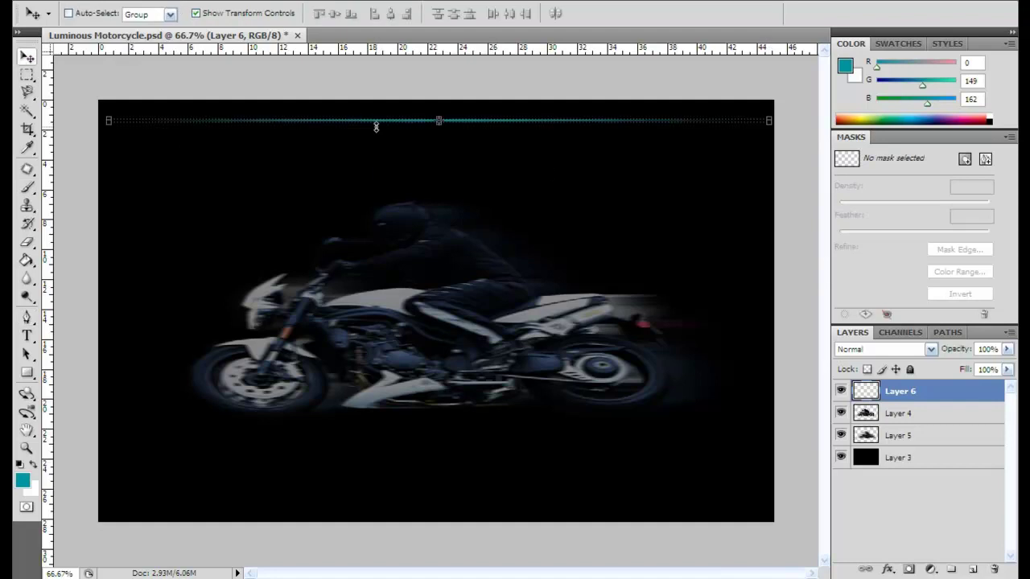
key("alt+e")
- Duplicate the teal line several times, offset the copies downward, and merge them into one layer
key("ctrl+j")
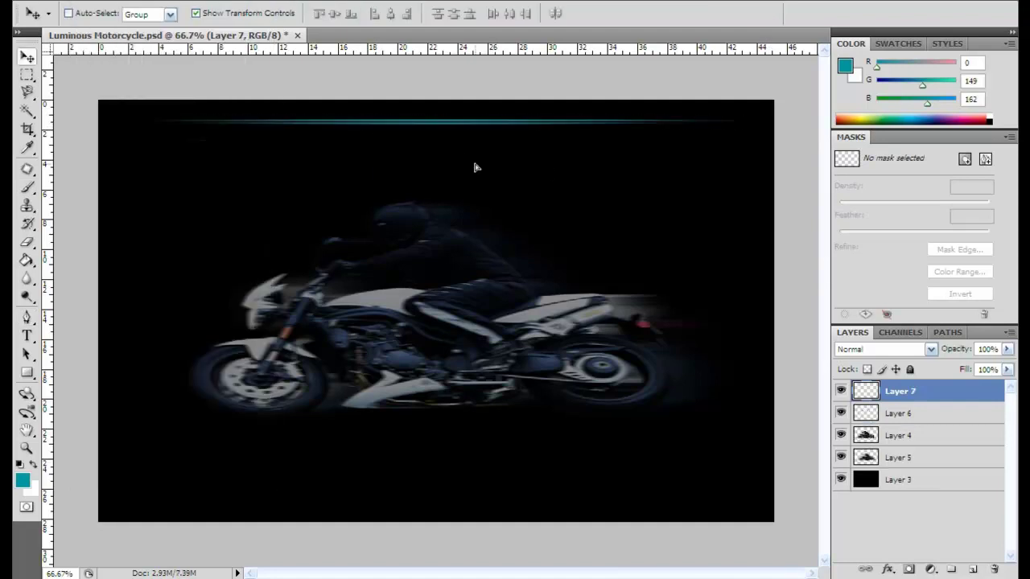
key("ctrl+e")
key("ctrl+j")
mouse_move(537, 122)
left_mouse_down()
mouse_move(506, 177)
mouse_move(502, 154)
mouse_move(467, 165)
left_mouse_up()
key("ctrl+j")
key("ctrl+j")
left_click(917, 439, "shift")
key("ctrl+e")
- Stretch and warp the merged lines into curved streaks, then enlarge them over the motorcycle
key("ctrl+t")
mouse_move(128, 150)
left_mouse_down()
mouse_move(80, 149)
mouse_move(750, 126)
mouse_move(740, 209)
mouse_move(810, 268)
left_mouse_up()
right_click(489, 156)
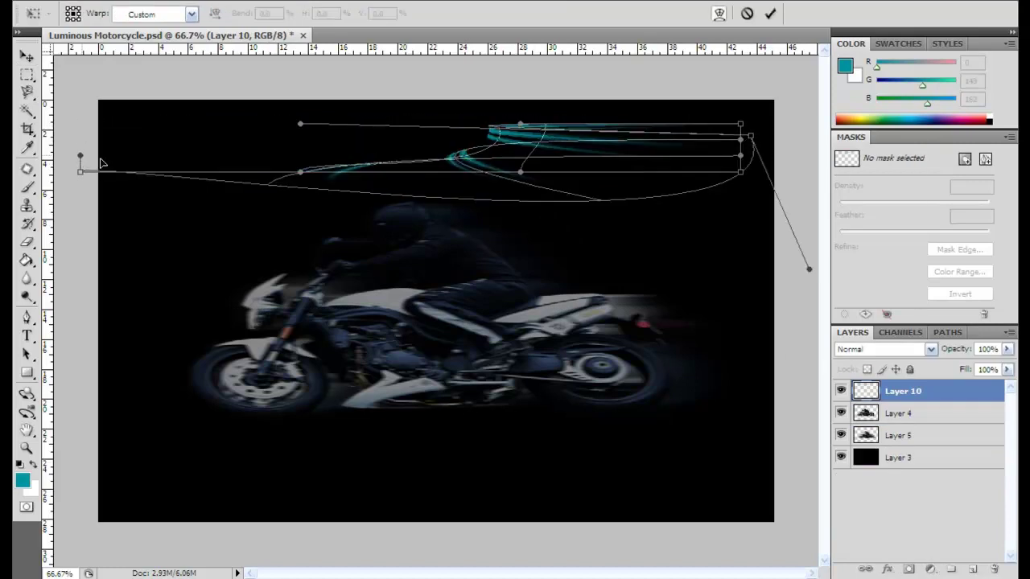
key("Return")
left_click_drag(488, 260, 121, 515)
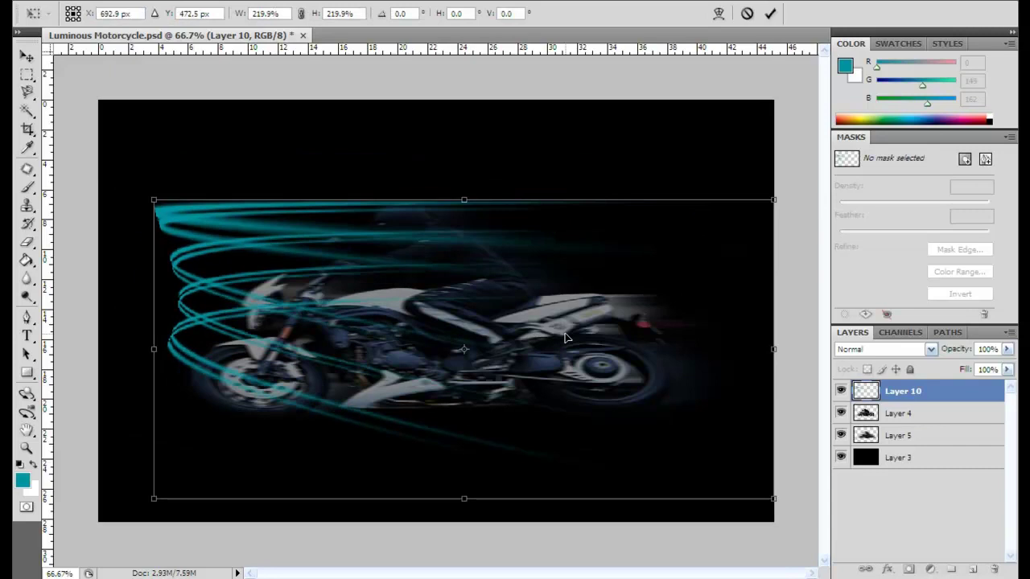
left_click_drag(464, 145, 464, 204)
key("Return")
- Apply Motion Blur with distance 27 to the teal streaks
key("alt+t")
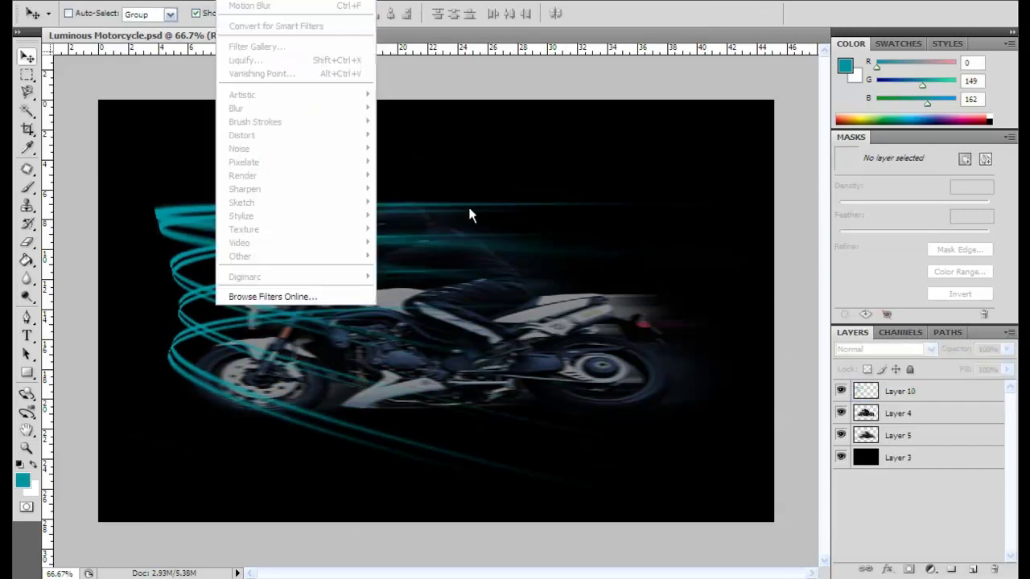
left_click(471, 214)
left_click_drag(651, 362, 632, 363)
mouse_move(236, 107)
left_click(793, 119)
- Duplicate the streak layer and place the copy below the motorcycle
key("ctrl+alt+j")
left_click(651, 159)
key("ctrl+bracketleft")
key("ctrl+bracketleft")
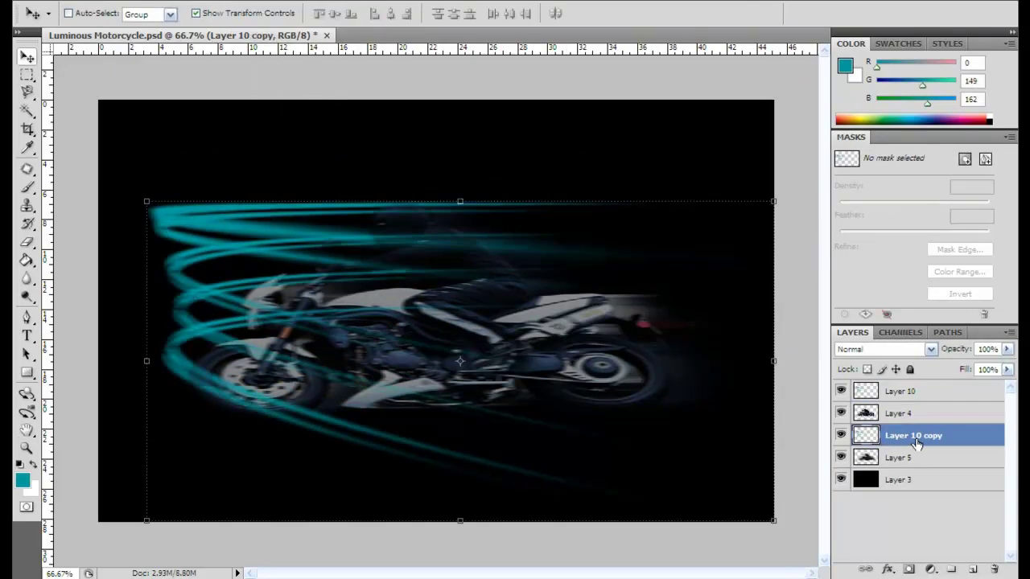
key("alt+t")
key("Escape")
- Add a layer mask to Layer 10 and set up a black brush with a 10 px tip
left_click(900, 391)
left_click(909, 569)
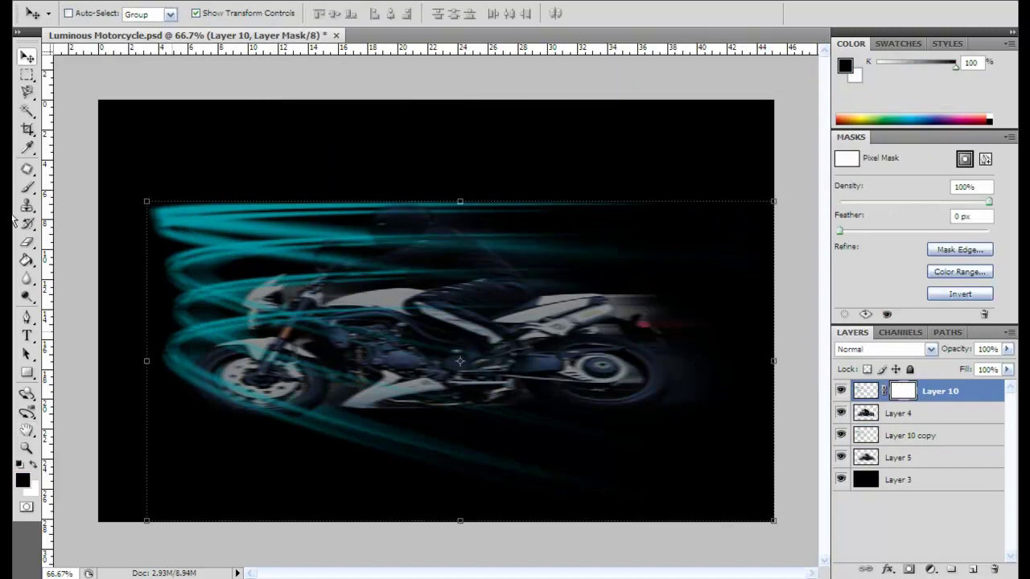
key("ctrl+1")
key("b")
right_click(77, 73)
type("31")
key("Return")
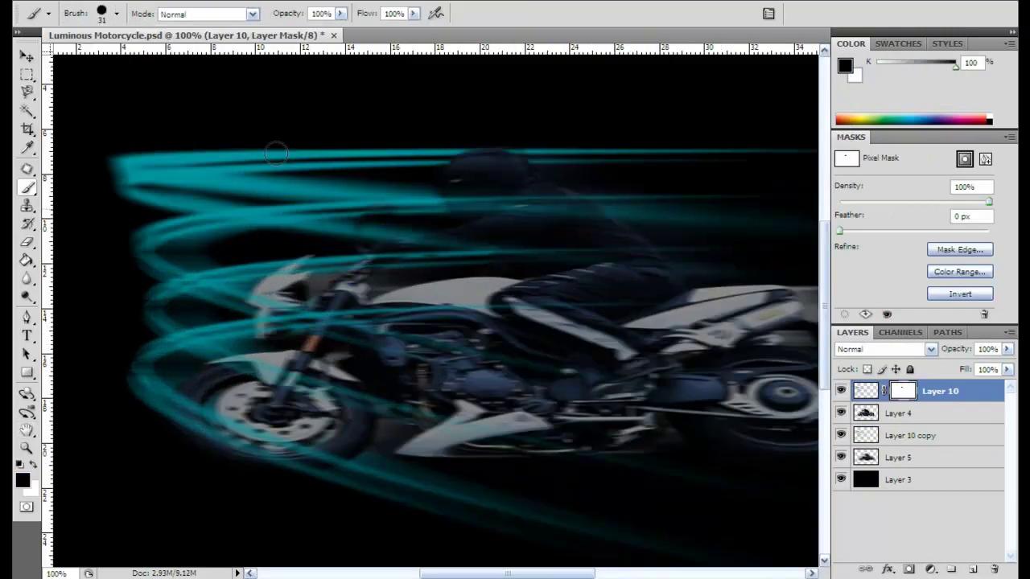
left_click(115, 13)
double_click(65, 105)
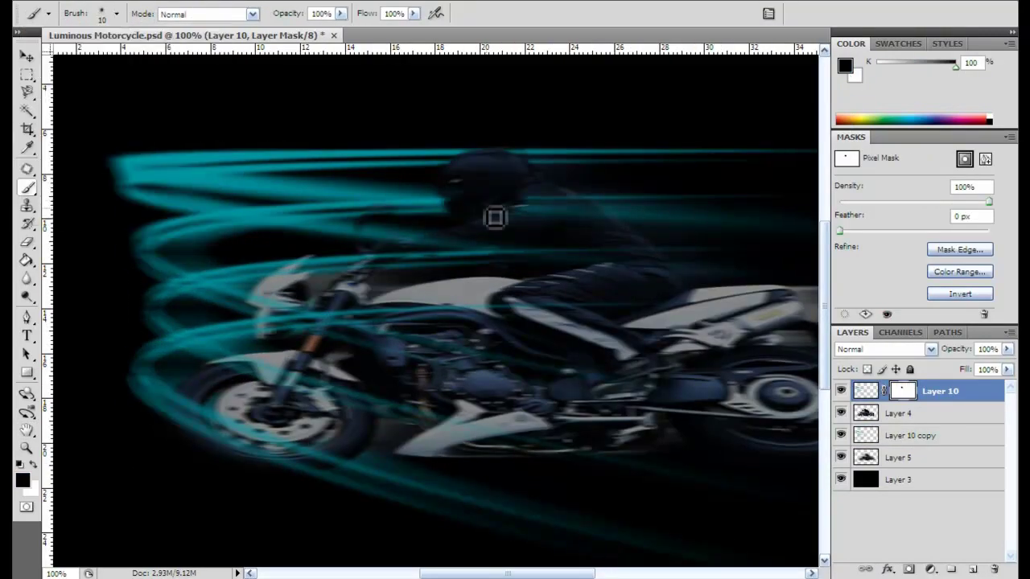
- Paint black on the mask to hide the streaks over the rider's torso and front fork
key("ctrl+plus")
left_click(252, 14)
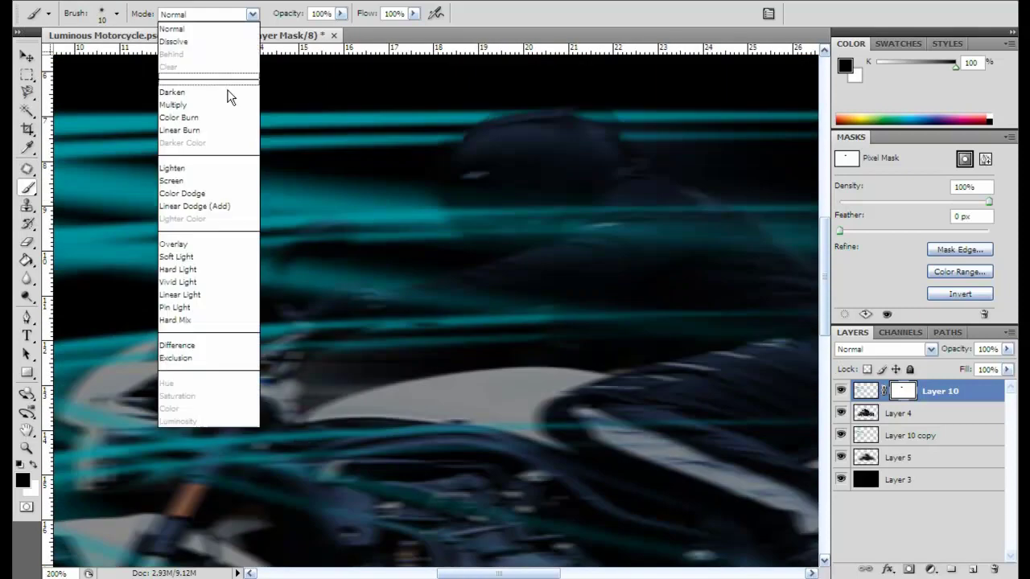
key("Escape")
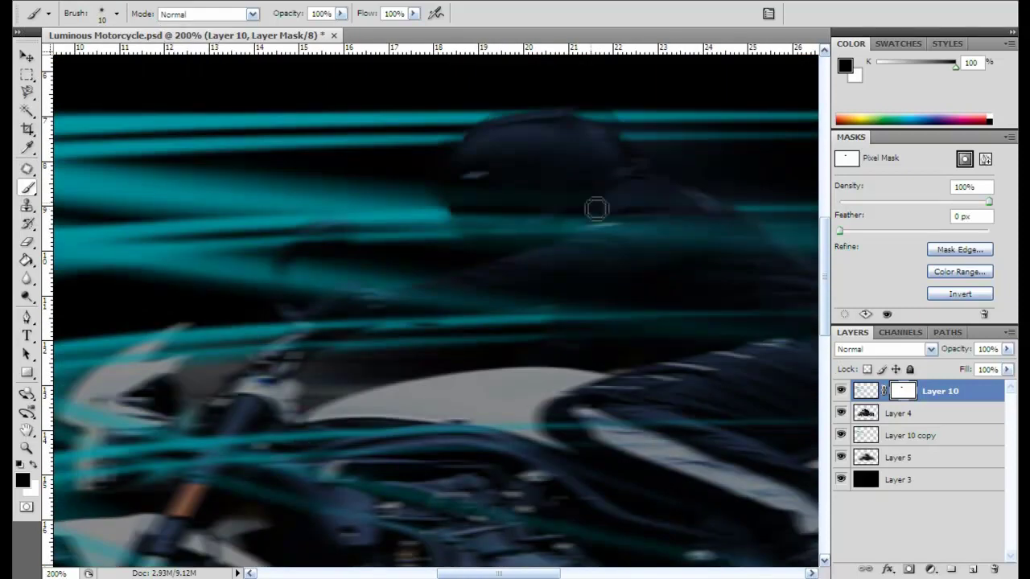
key("ctrl+minus")
key("ctrl+minus")
key("ctrl+minus")
key("ctrl+plus")
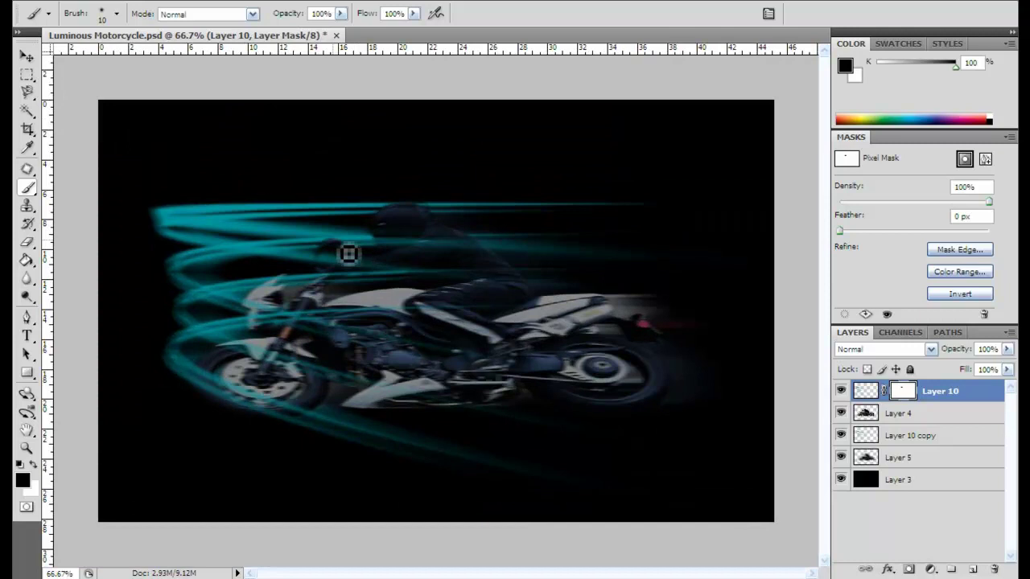
key("ctrl+plus")
key("ctrl+plus")
scroll(254, 147, "left", 5)
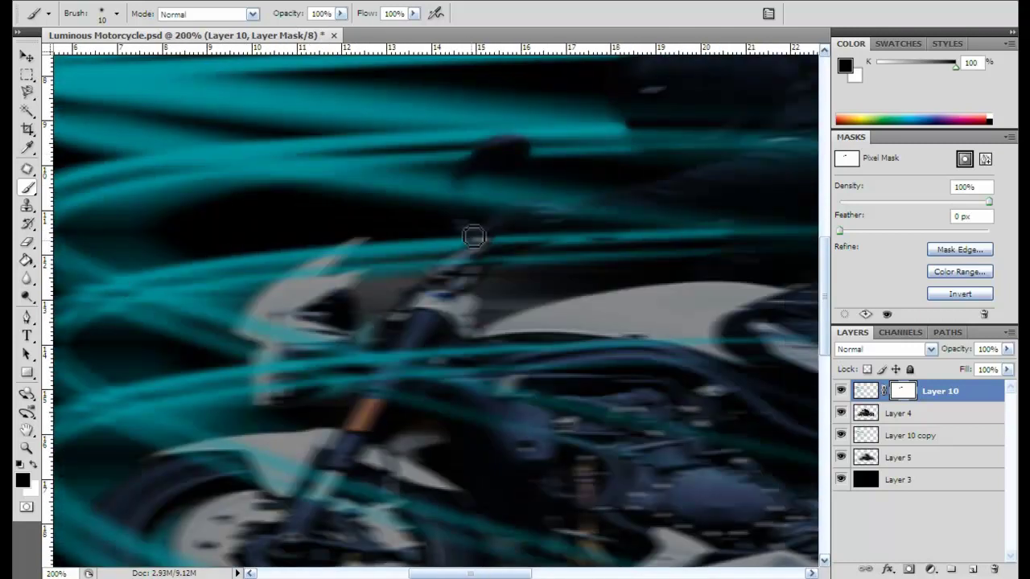
scroll(311, 279, "right", 5)
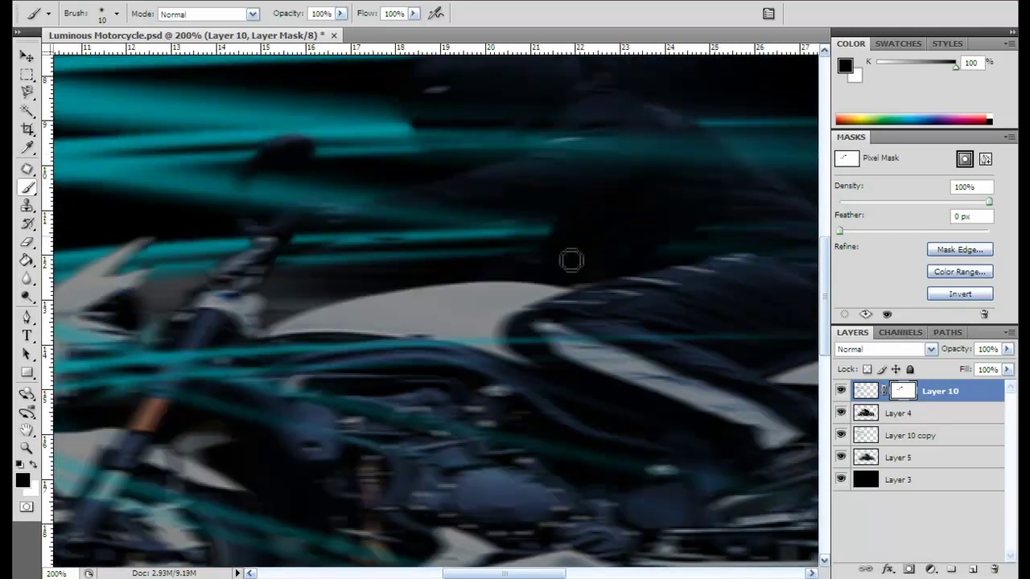
left_click_drag(530, 226, 565, 246)
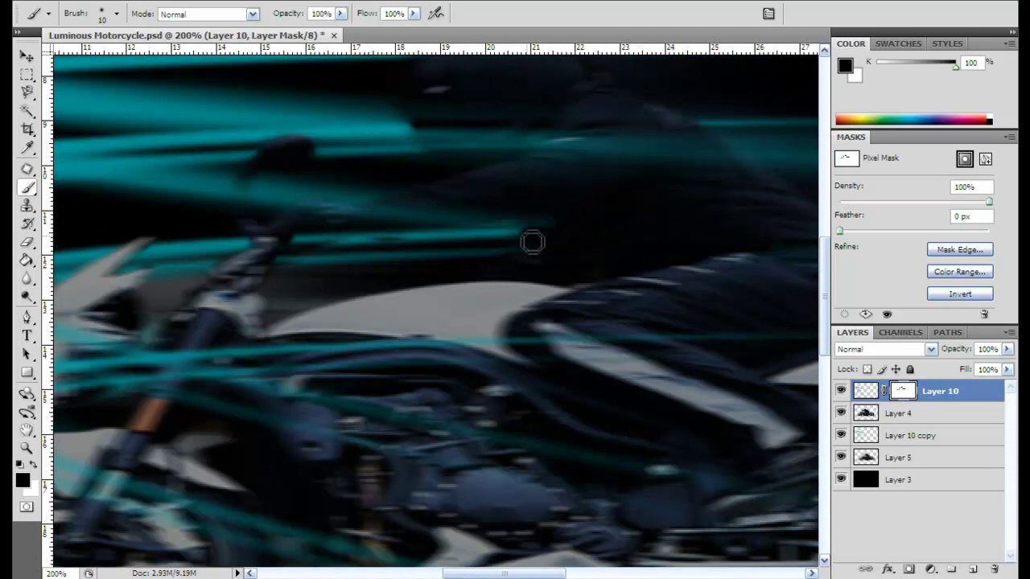
scroll(272, 334, "left", 5)
scroll(272, 333, "down", 2)
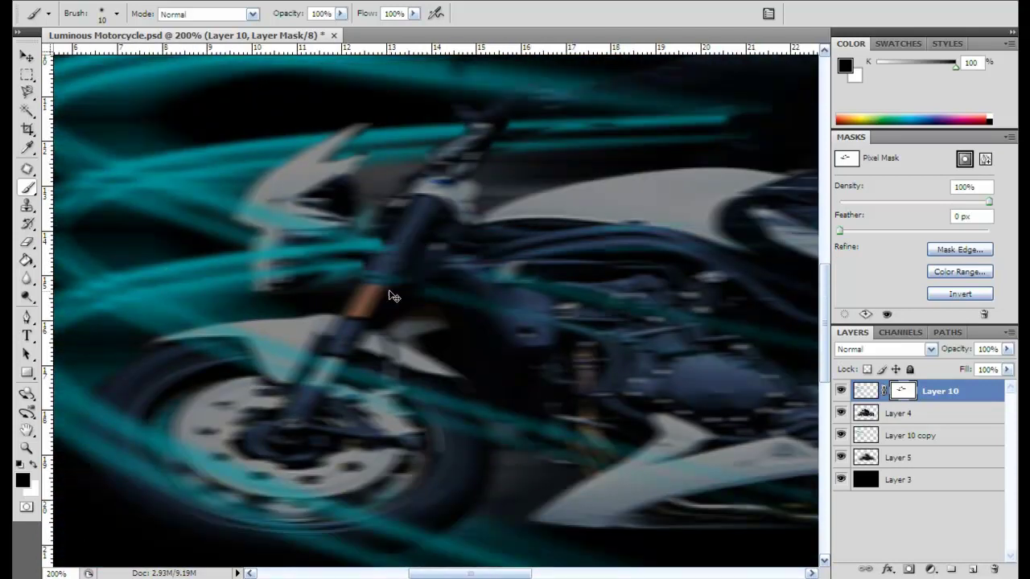
left_click_drag(366, 259, 666, 250)
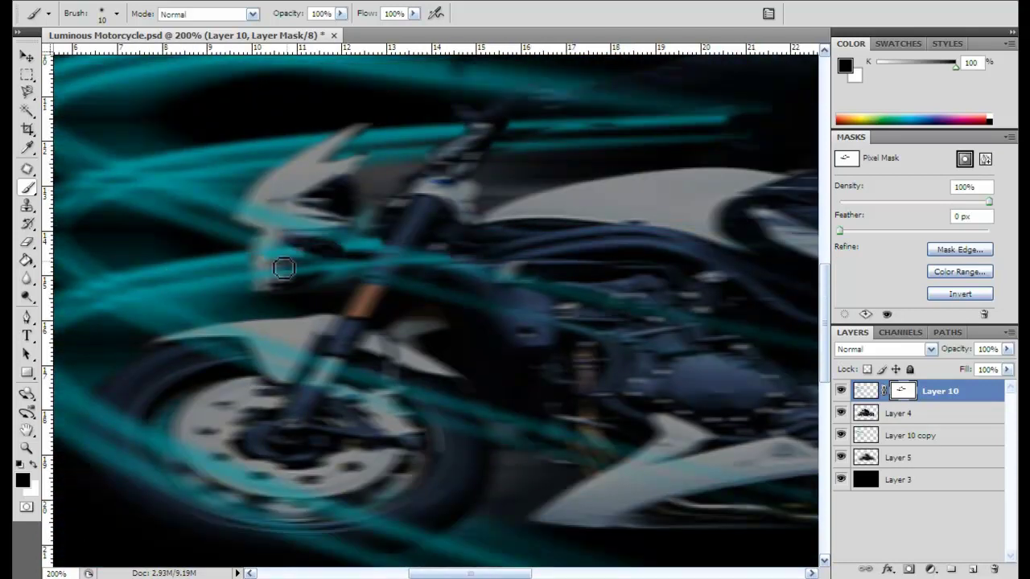
- Nudge the Layer 10 copy and Layer 10 teal streaks slightly right, then add empty Layer 11
key("ctrl+minus")
key("ctrl+minus")
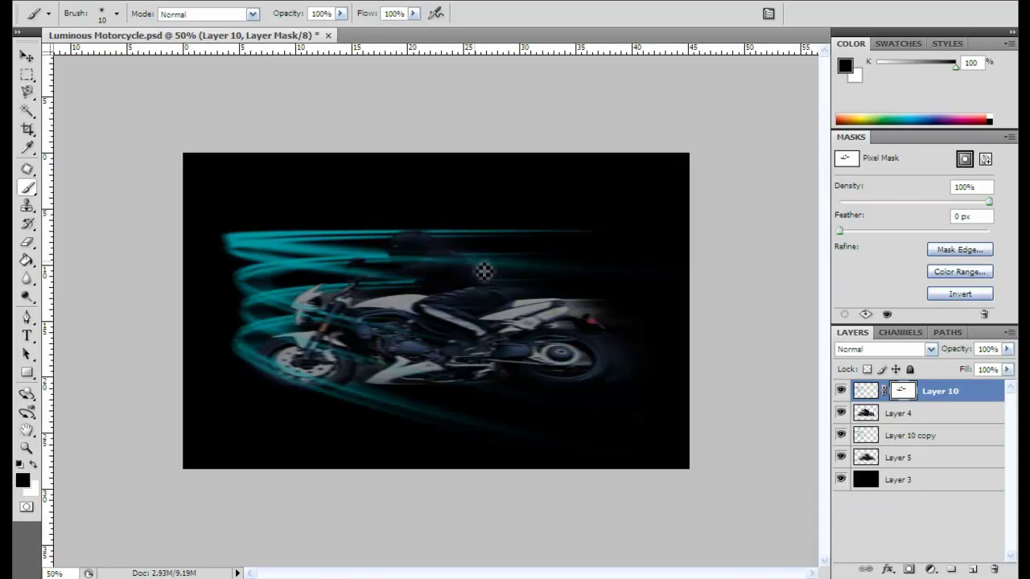
key("ctrl+2")
key("ctrl+t")
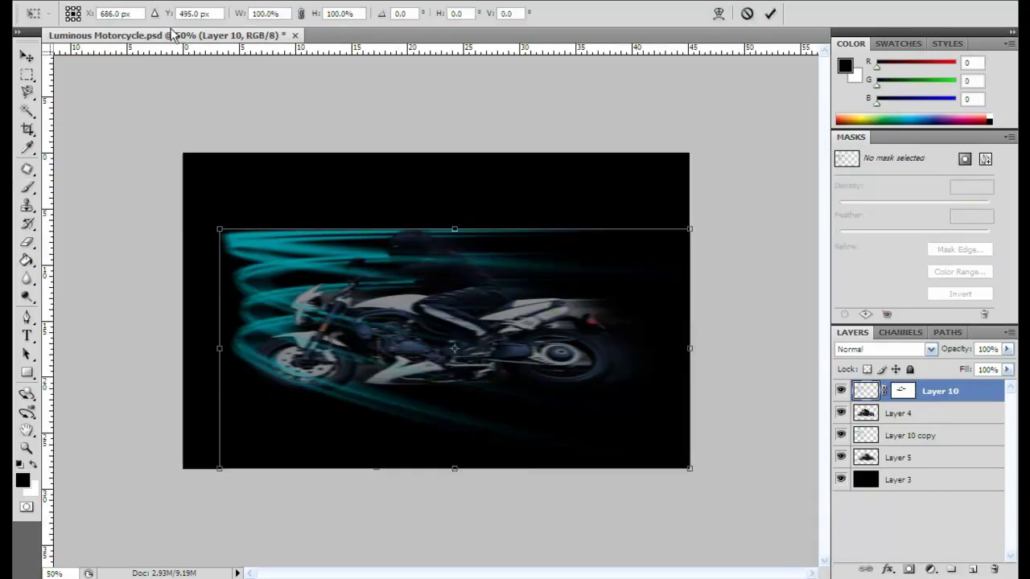
key("ctrl+t")
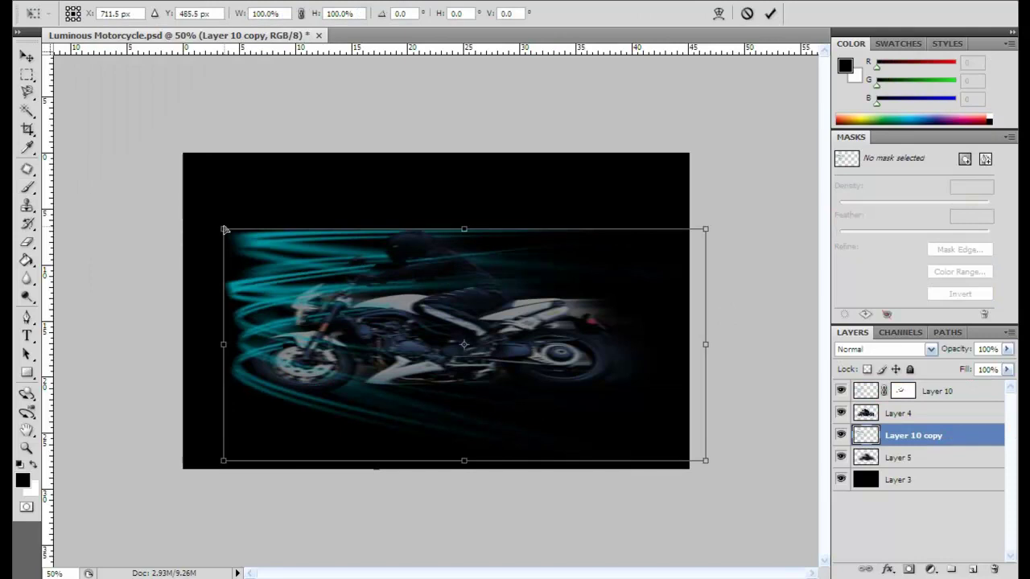
key("Escape")
left_click(938, 391)
key("ctrl+t")
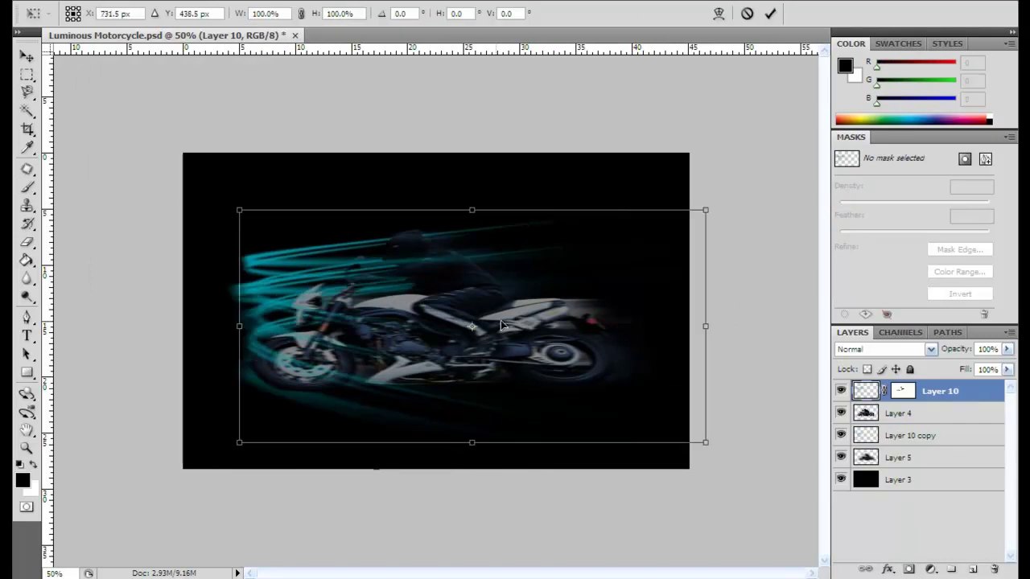
left_click_drag(483, 333, 496, 333)
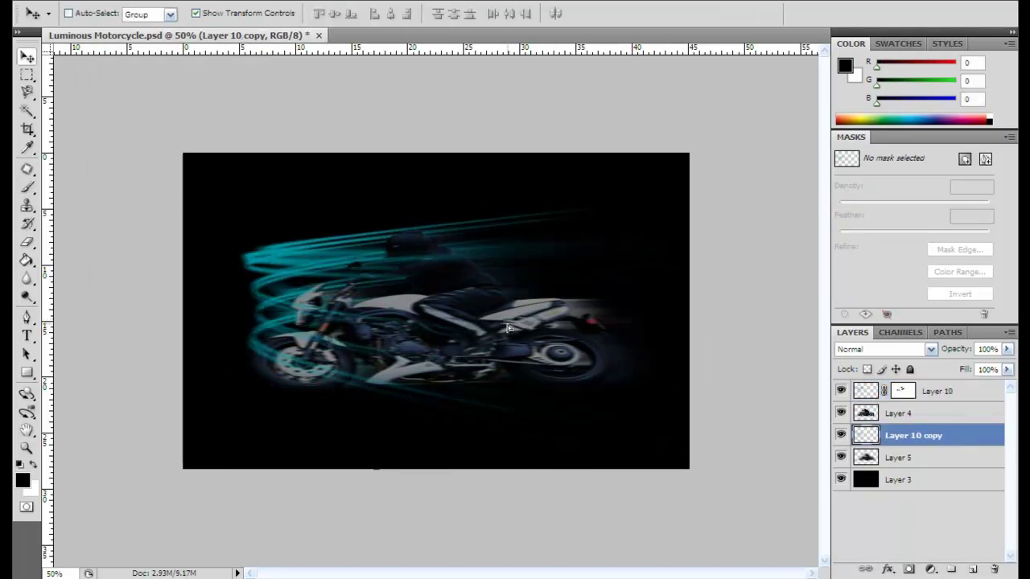
key("ctrl+shift+alt+n")
left_click_drag(928, 437, 911, 387)
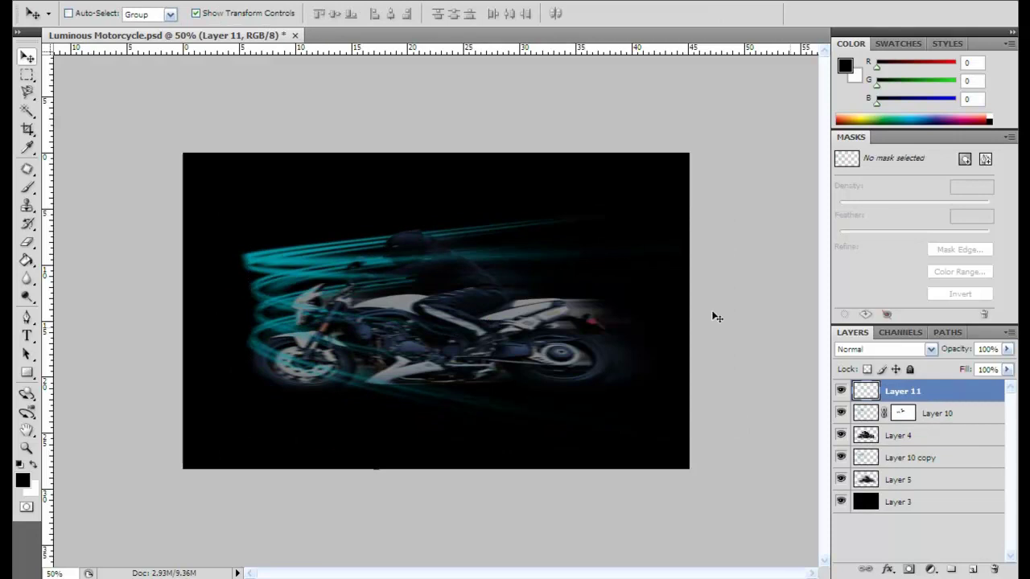
- Draw a looping wave Pen path across the bike, extending past the right edge
key("p")
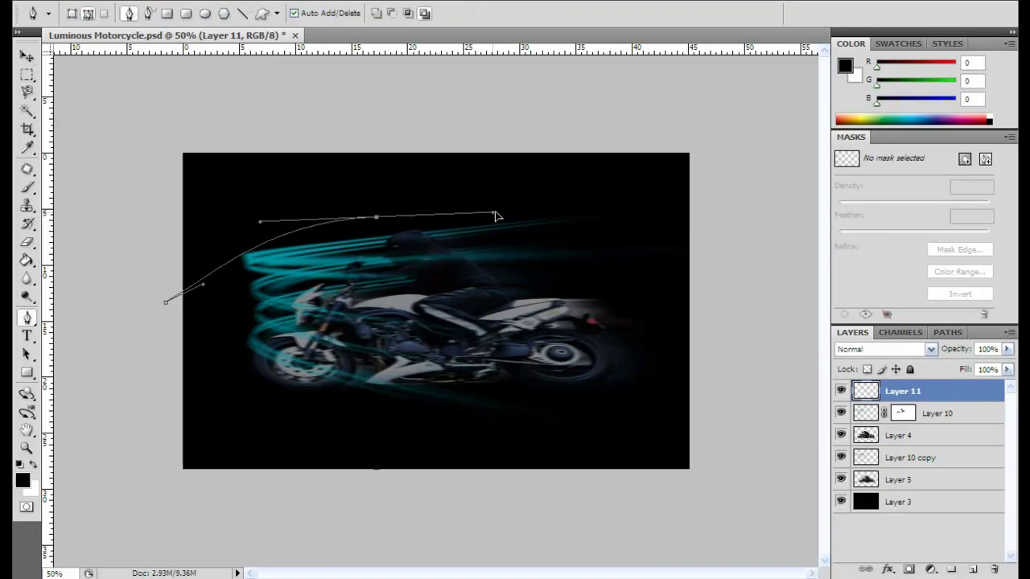
left_click_drag(416, 294, 533, 156)
left_click_drag(593, 324, 823, 96)
key("ctrl+alt+z")
key("ctrl+alt+z")
key("ctrl+alt+z")
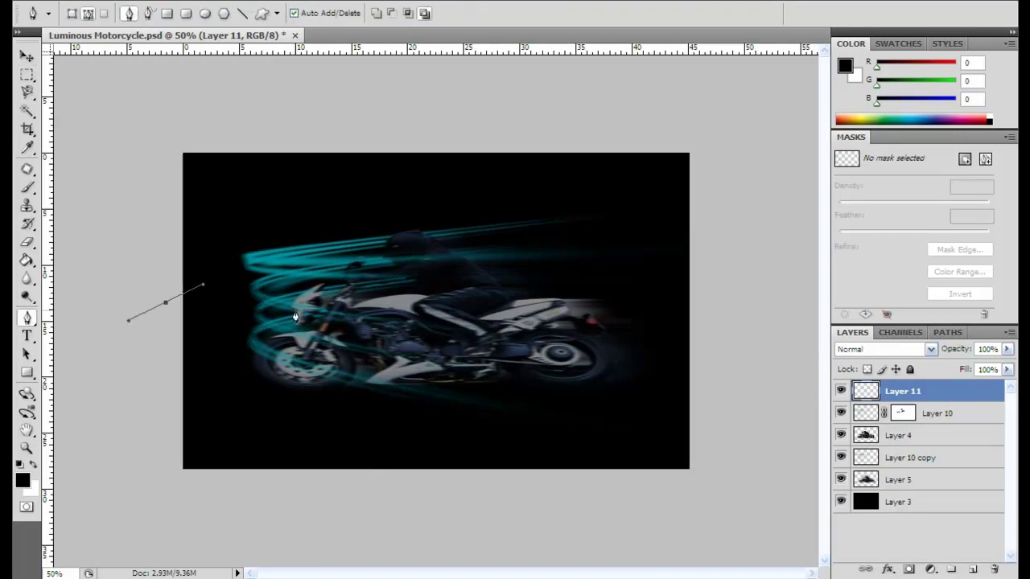
left_click_drag(366, 290, 460, 417)
left_click_drag(375, 307, 378, 425)
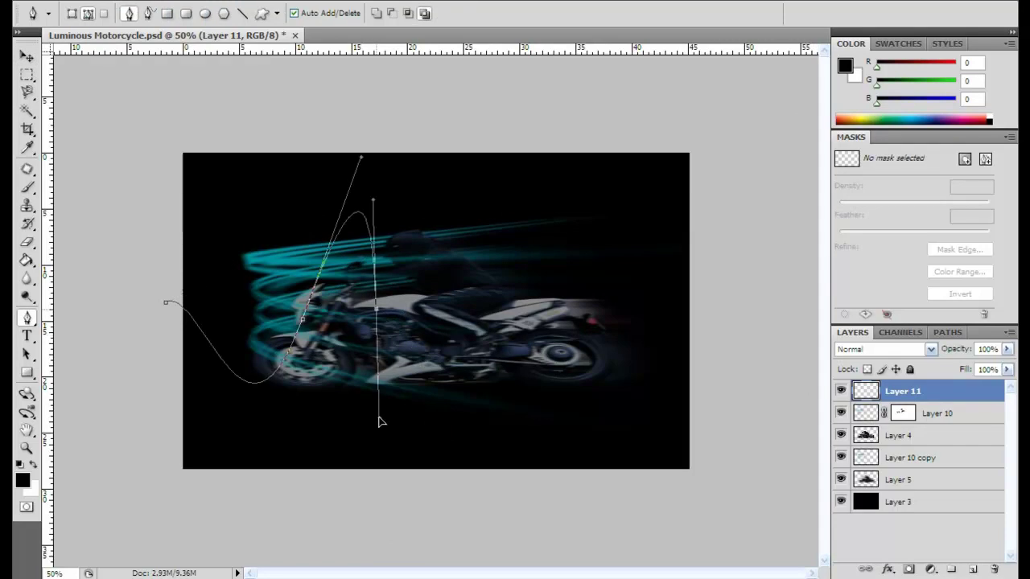
left_click_drag(444, 308, 441, 197)
left_click_drag(502, 307, 504, 413)
left_click_drag(617, 295, 625, 437)
left_click_drag(675, 314, 667, 112)
left_click_drag(762, 324, 771, 536)
- Stroke the wave path with the brush in yellow (217, 220, 0)
right_click(558, 352)
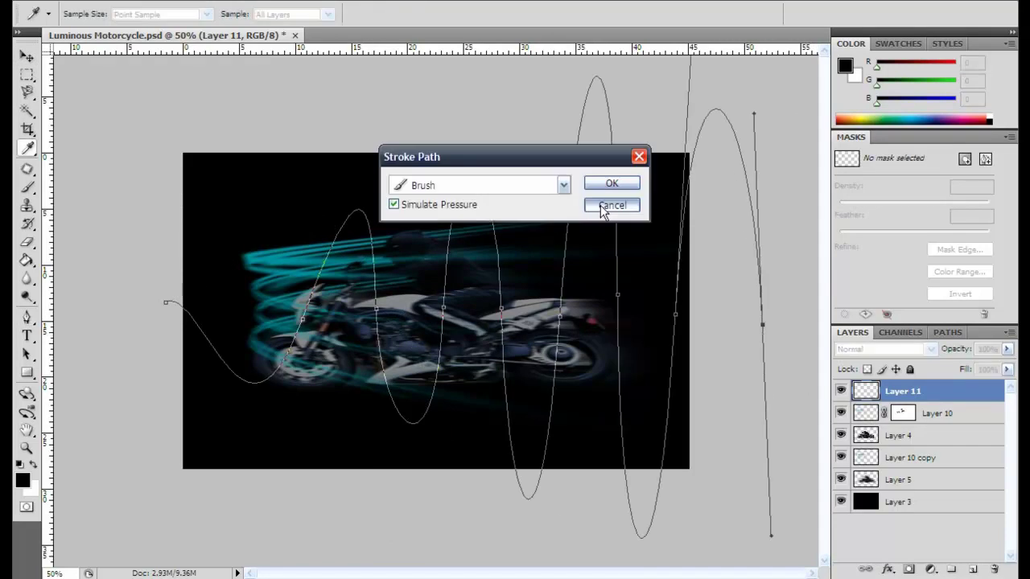
left_click(609, 205)
left_click(22, 480)
right_click(563, 322)
left_click(595, 430)
key("Return")
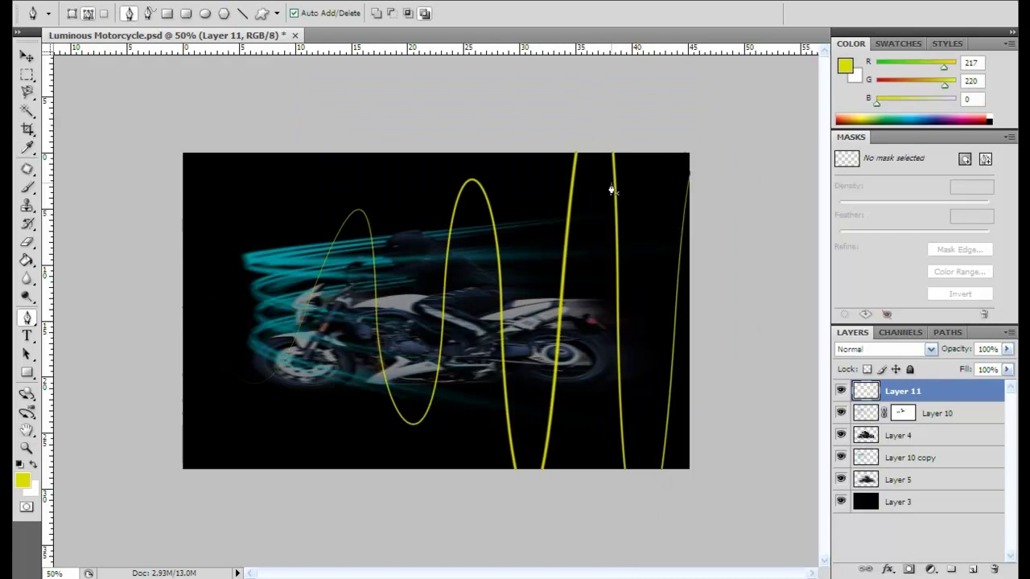
- Mask Layer 11 and paint black to hide the yellow loop segments behind the bike and rider
key("v")
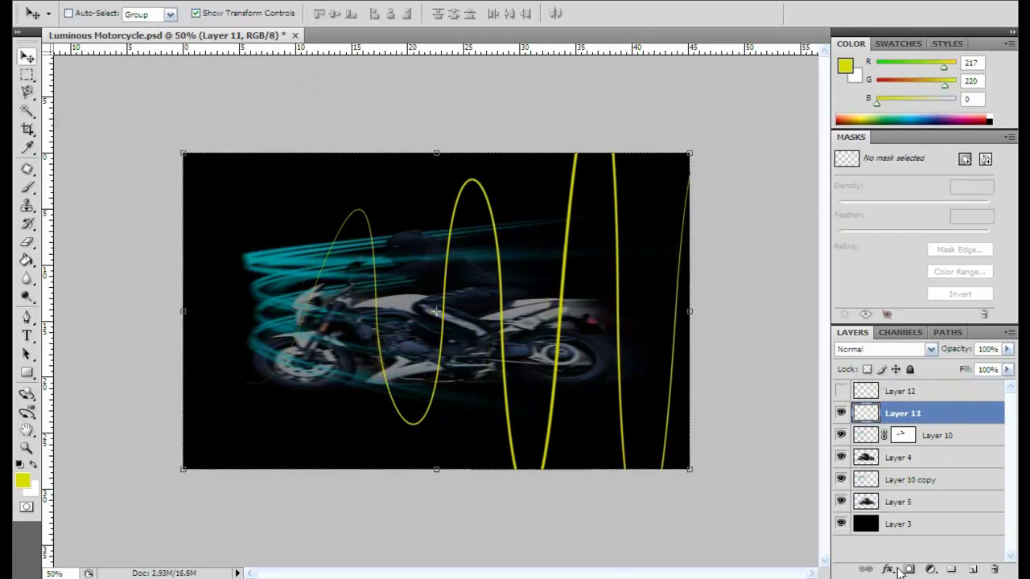
left_click(909, 569)
key("ctrl+plus")
key("b")
key("d")
left_click_drag(350, 215, 371, 372)
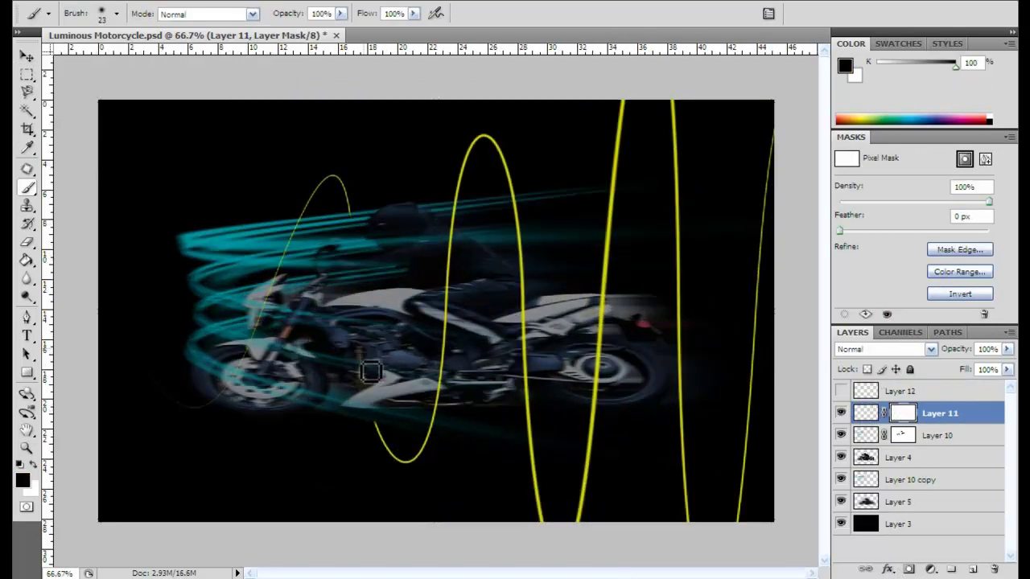
key("ctrl+z")
left_click_drag(366, 249, 377, 409)
left_click_drag(519, 200, 523, 277)
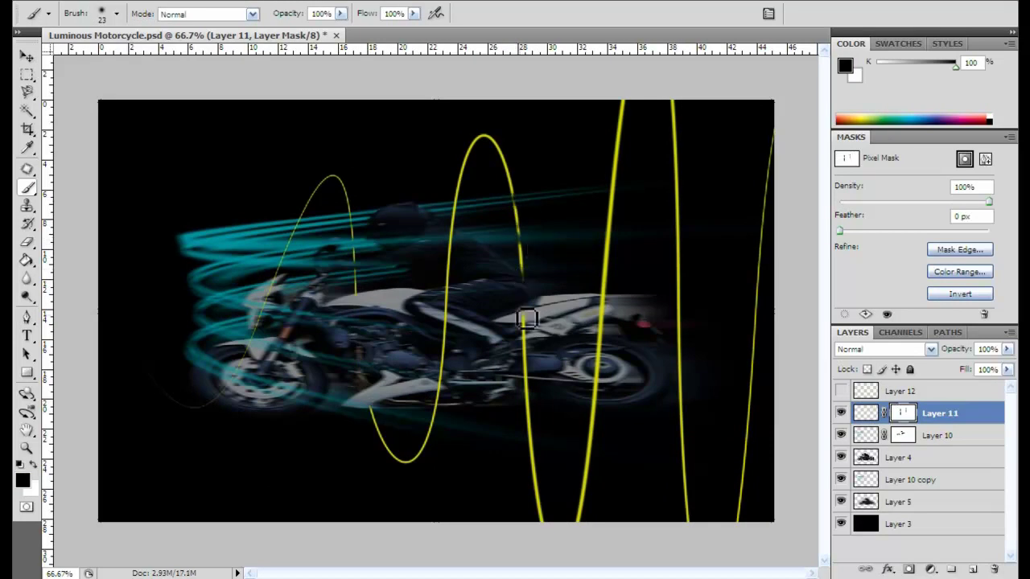
left_click_drag(526, 319, 525, 387)
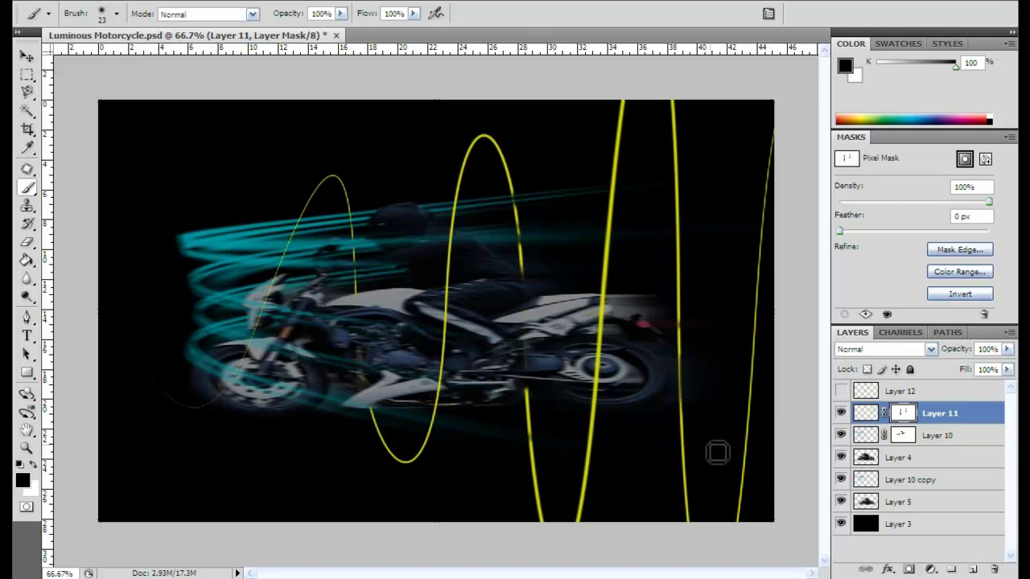
- Paint black on Layer 12's mask to hide its loops behind the bike's rear and rear wheel
left_click_drag(344, 416, 363, 223)
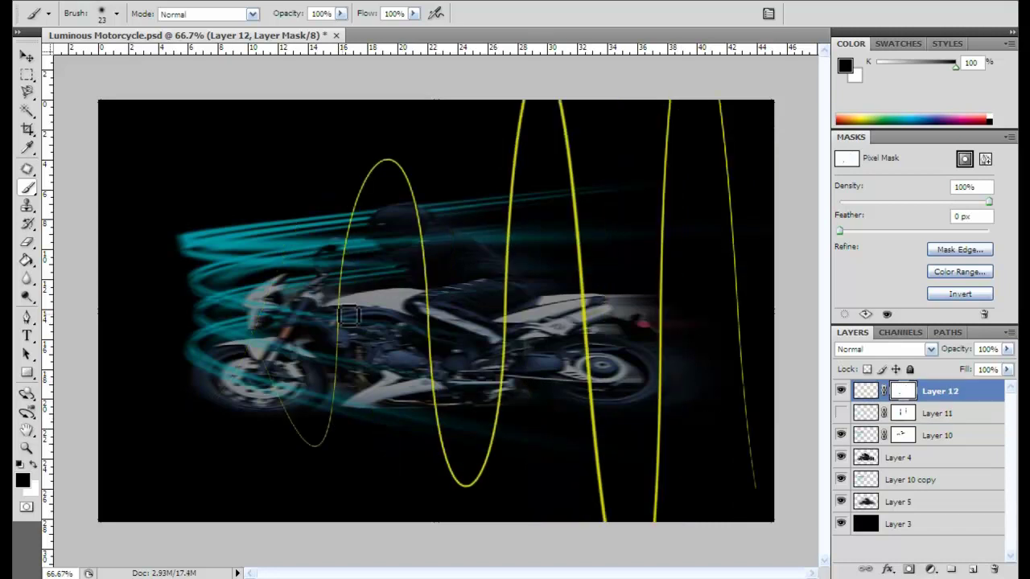
left_click_drag(496, 416, 515, 259)
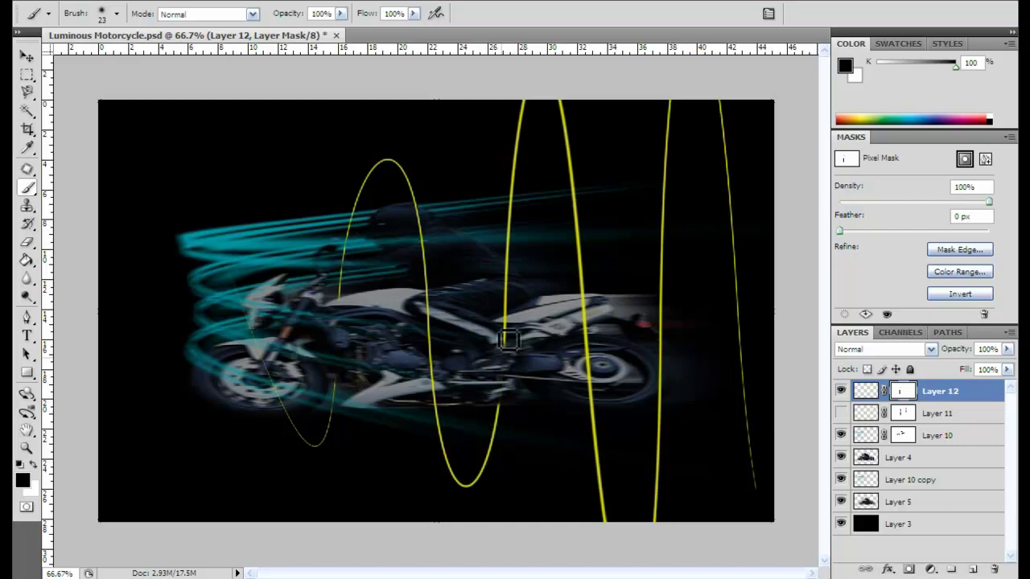
left_click_drag(664, 369, 660, 298)
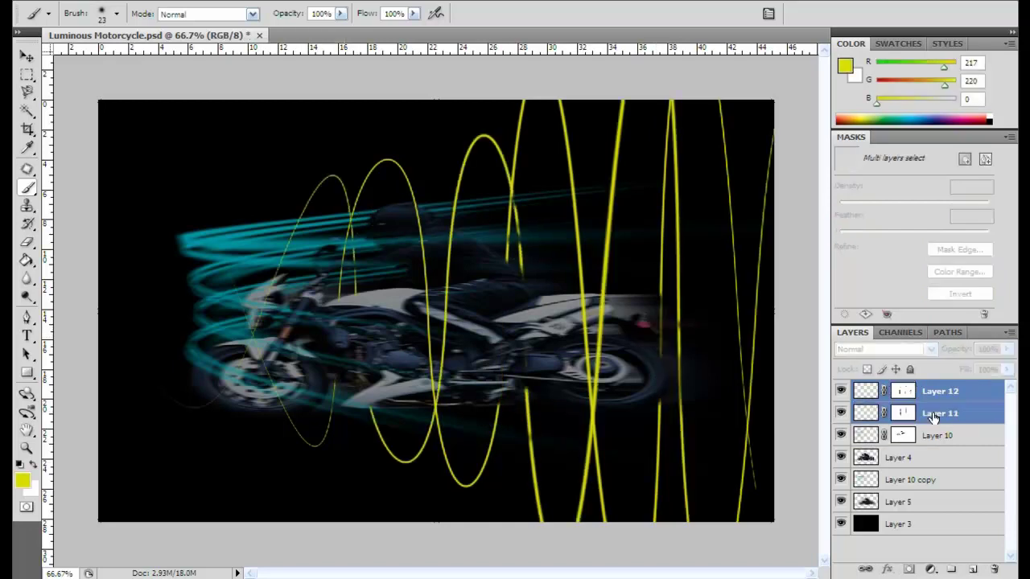
- Add Outer Glow, an orange Color Overlay and a Foreground to Background Gradient Overlay to the ring layers
left_click(889, 569)
left_click(914, 462)
left_click(577, 251)
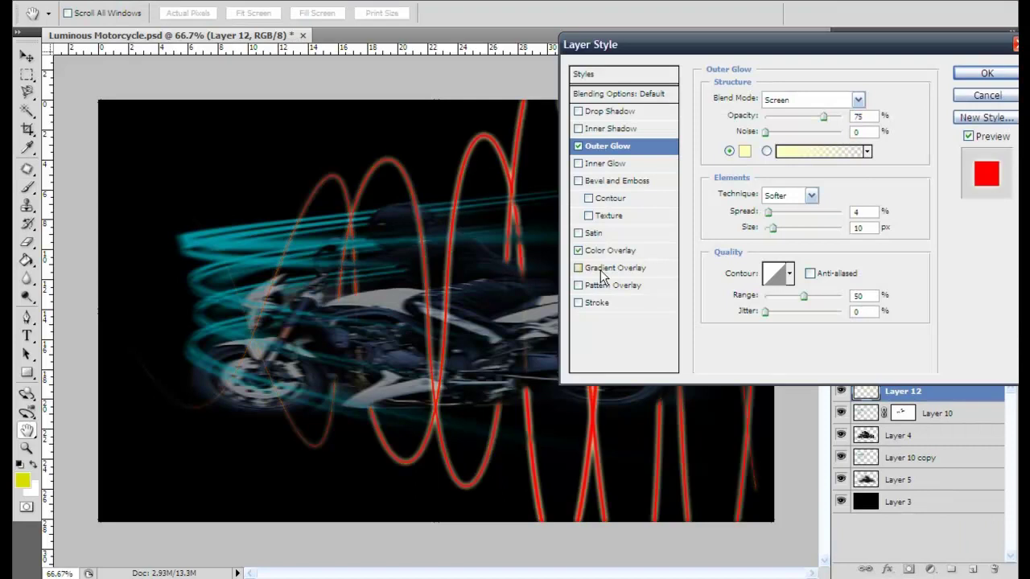
left_click(610, 251)
left_click(881, 100)
left_click(671, 108)
left_click(596, 267)
left_click(805, 133)
left_click(375, 86)
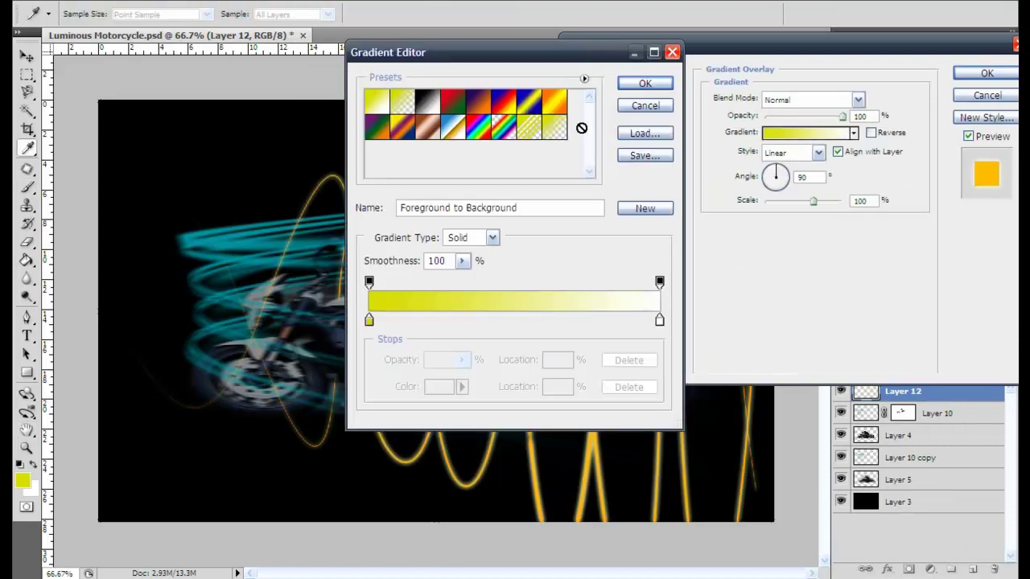
left_click(644, 84)
left_click(987, 74)
- Set orange as the background colour, drop the Color Overlay, and set the gradient angle to 180
left_click(28, 486)
left_click(531, 305)
left_click(674, 111)
double_click(925, 454)
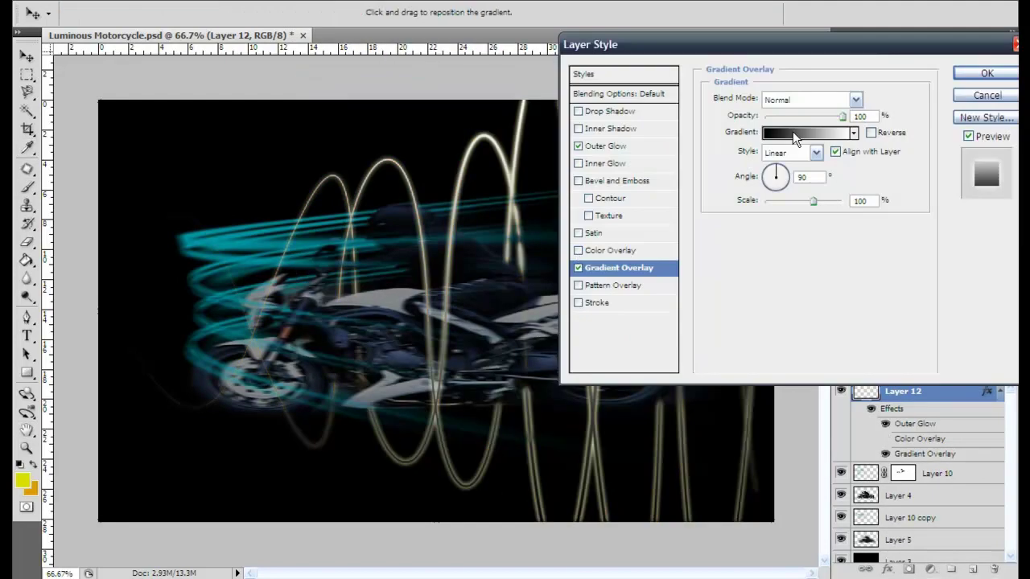
left_click(578, 250)
double_click(802, 177)
type("180")
left_click_drag(812, 201, 797, 201)
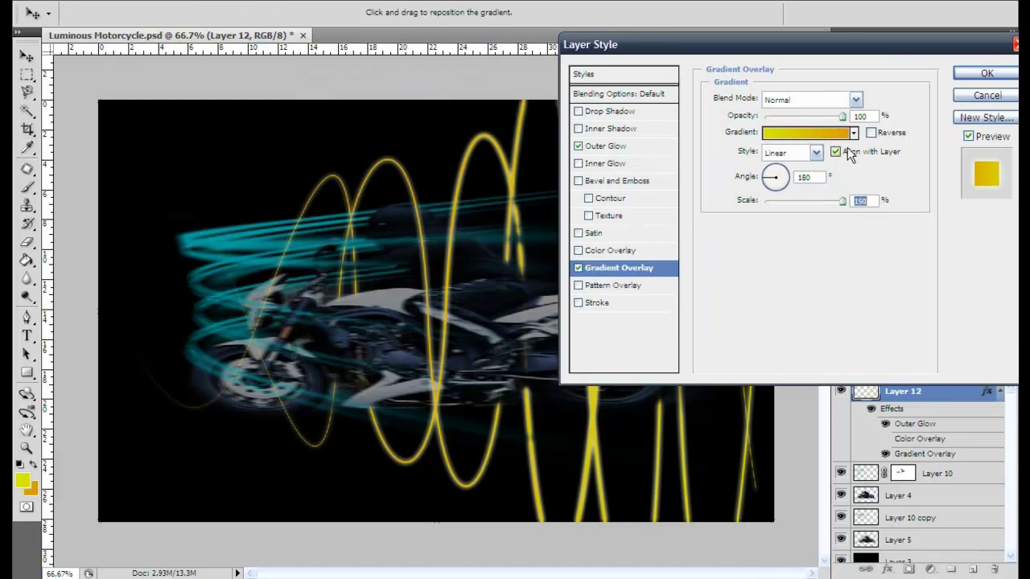
left_click(414, 341)
- Give the gradient's right stop a darker orange and adjust the gradient angle and scale
left_click(804, 132)
double_click(645, 320)
left_click(494, 217)
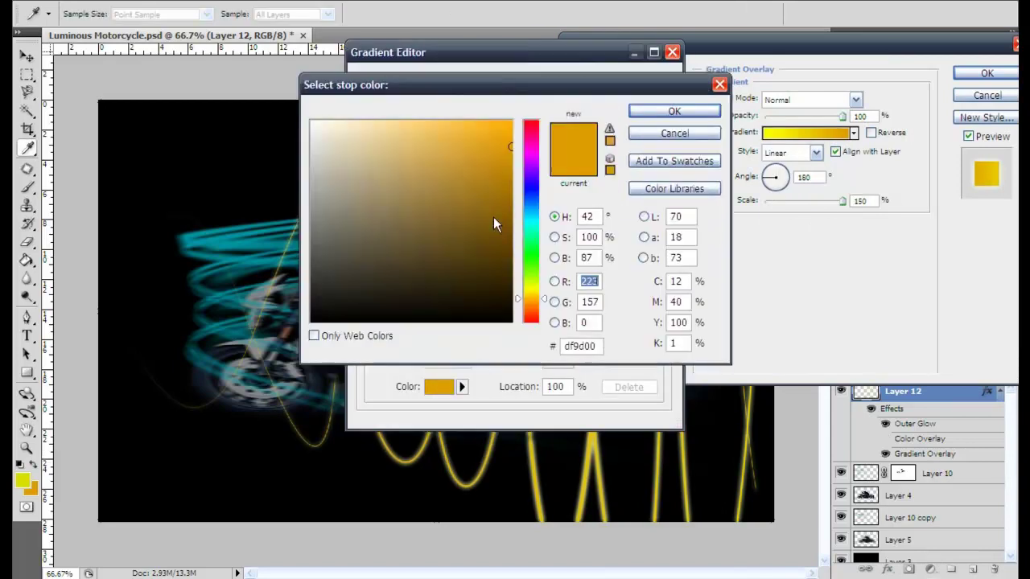
left_click(673, 110)
left_click(646, 83)
left_click_drag(728, 50, 683, 208)
type("0")
left_click_drag(798, 358, 720, 358)
mouse_move(545, 202)
left_mouse_down()
mouse_move(341, 482)
mouse_move(556, 161)
mouse_move(599, 67)
left_mouse_up()
- Make the gradient yellow, set its angle, and apply the glow and gradient effects
left_click(768, 249)
left_click(636, 81)
left_click(772, 249)
left_click(660, 322)
left_click(646, 81)
left_click(792, 205)
key("Return")
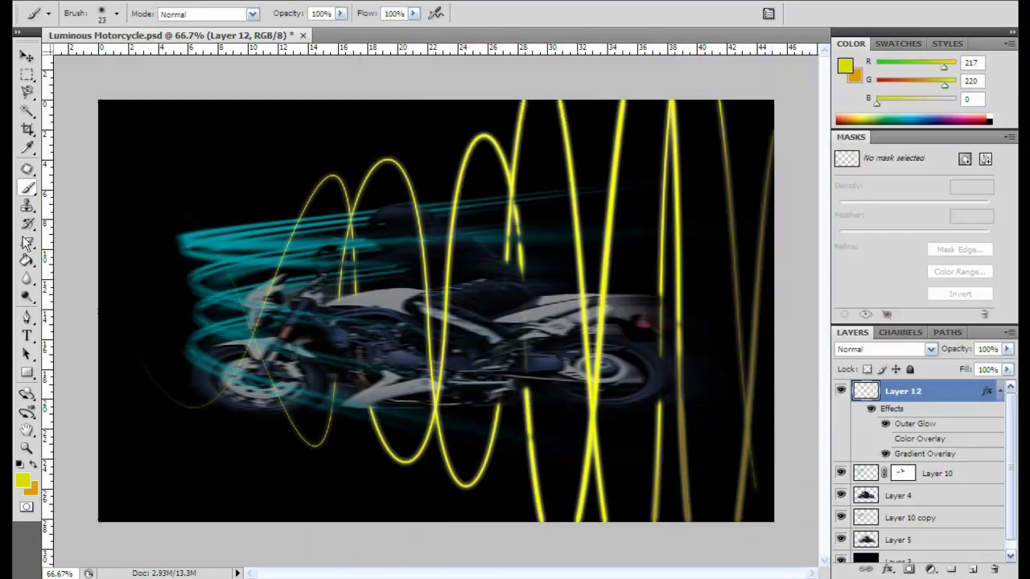
- Select the Eraser, collapse Layer 12's effects, and save the artwork as a PNG in My Pictures
left_click(27, 242)
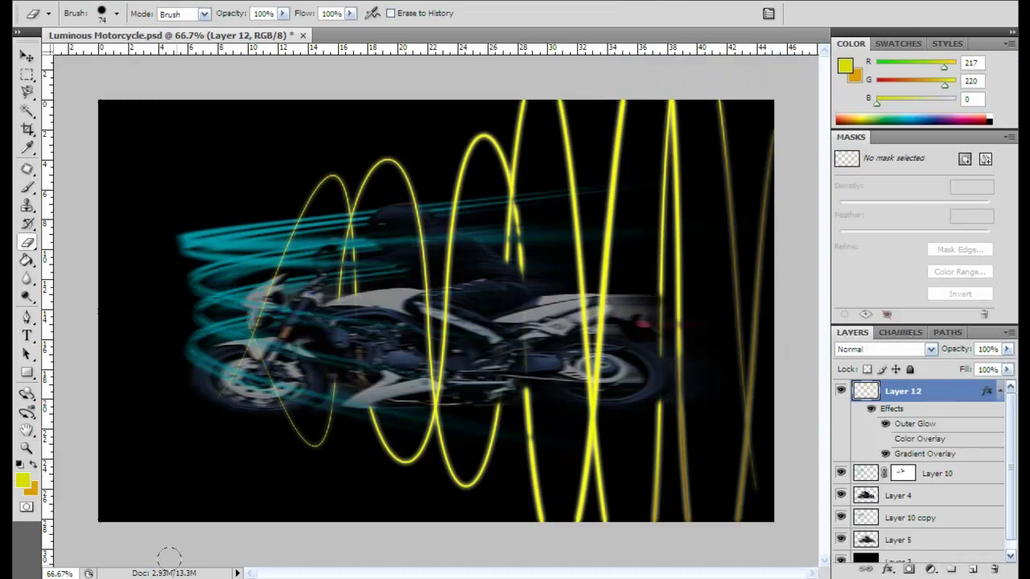
left_click(999, 391)
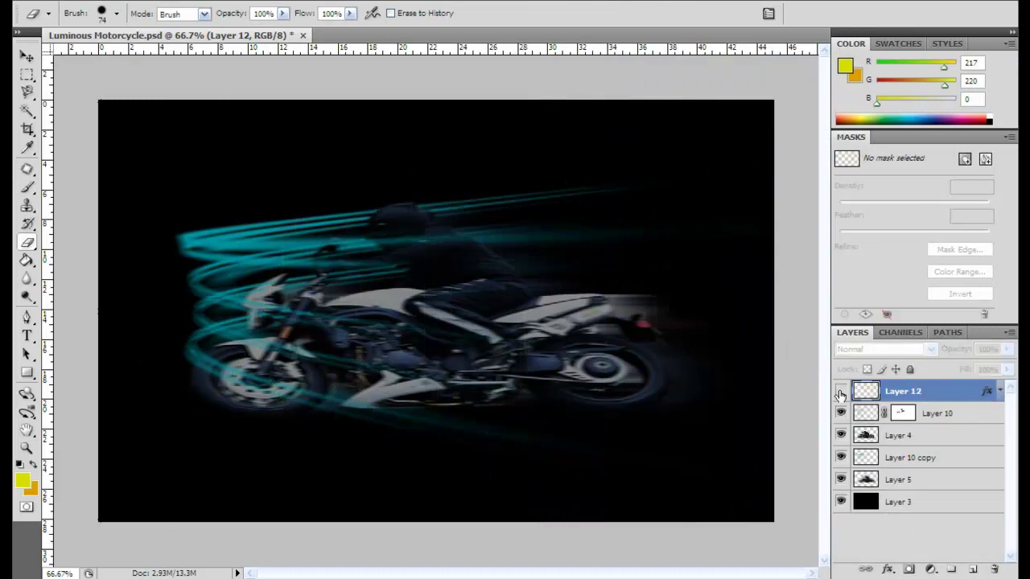
key("ctrl+shift+s")
left_click(628, 325)
left_click(483, 401)
left_click(692, 304)
left_click(567, 274)
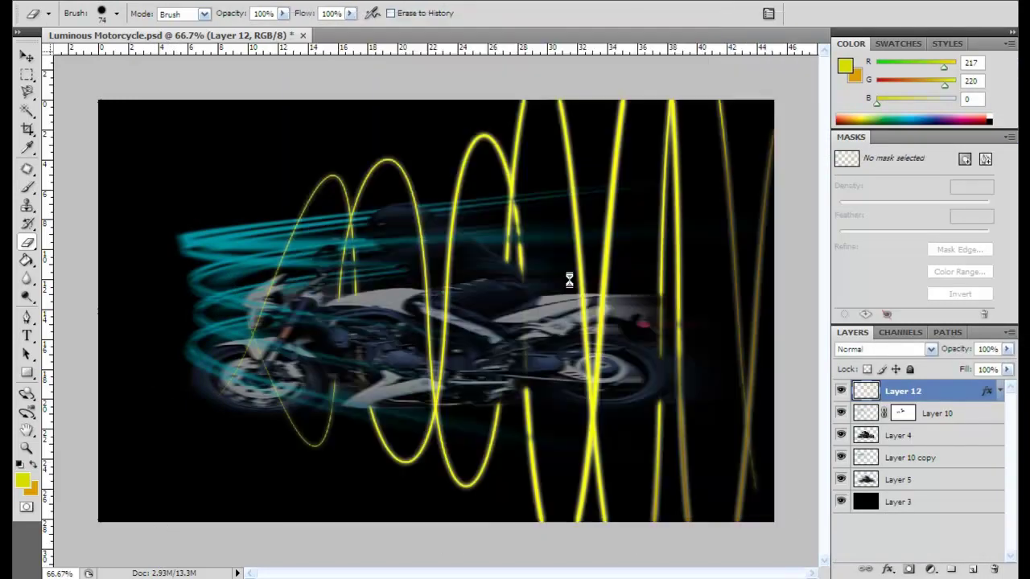